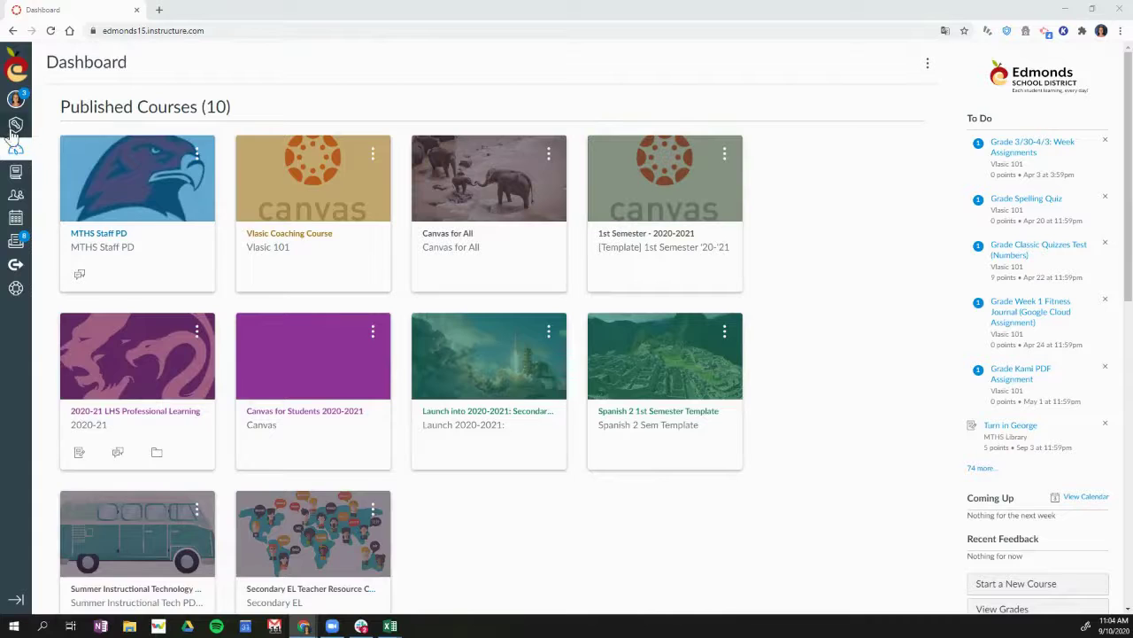
# - Open the Mountlake Terrace High School admin course list and filter it by the term Sem1_2020-21
pyautogui.click(15, 126)
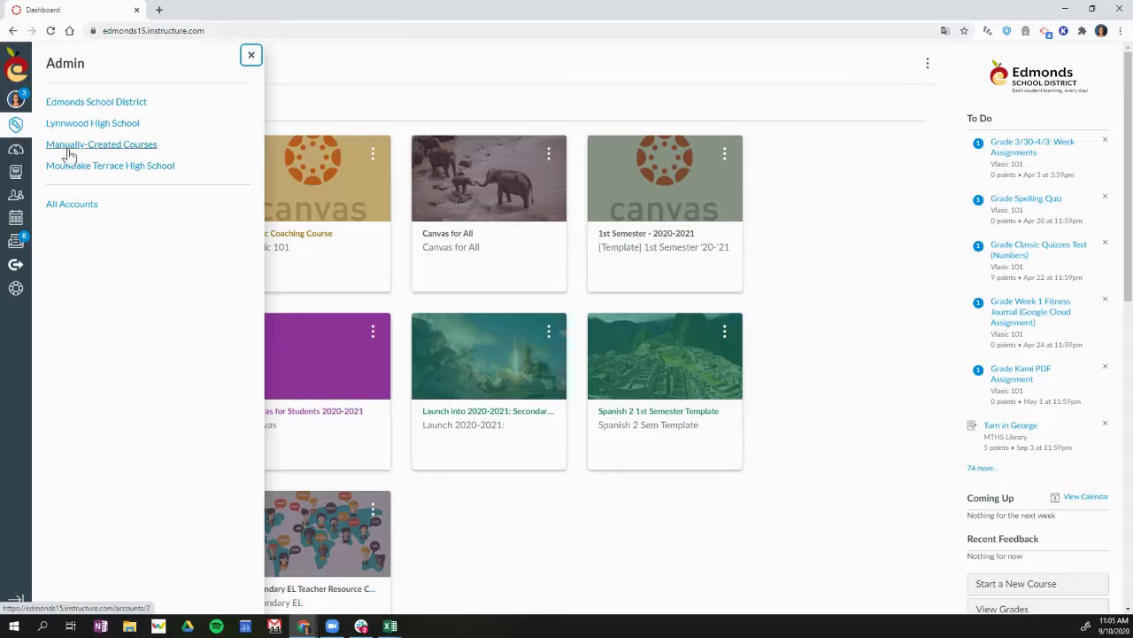
pyautogui.click(89, 170)
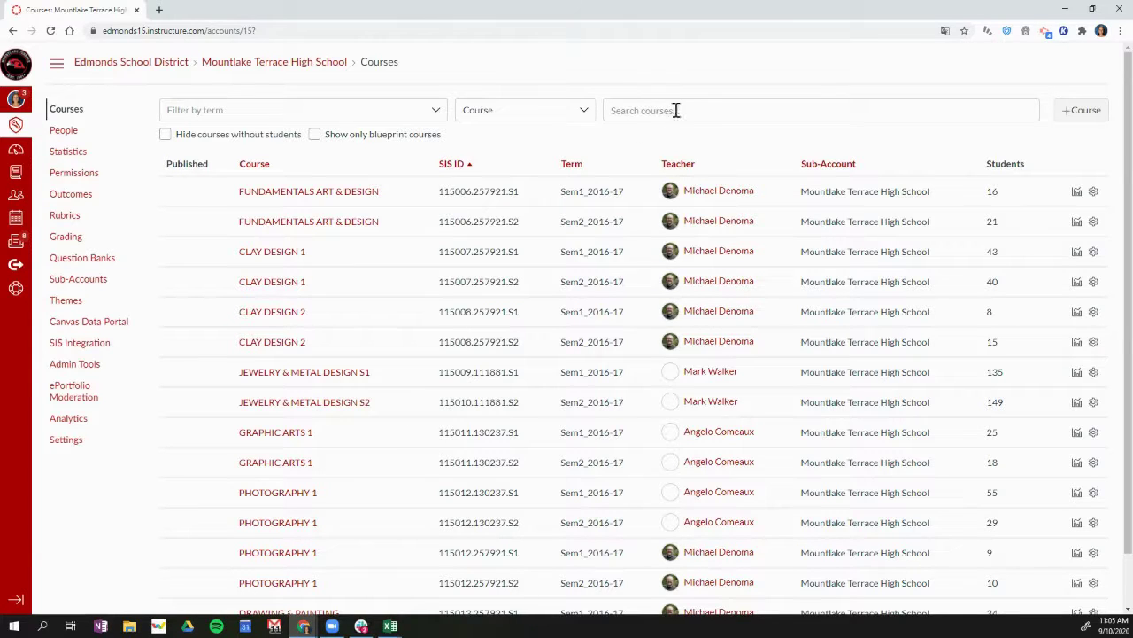
pyautogui.click(437, 112)
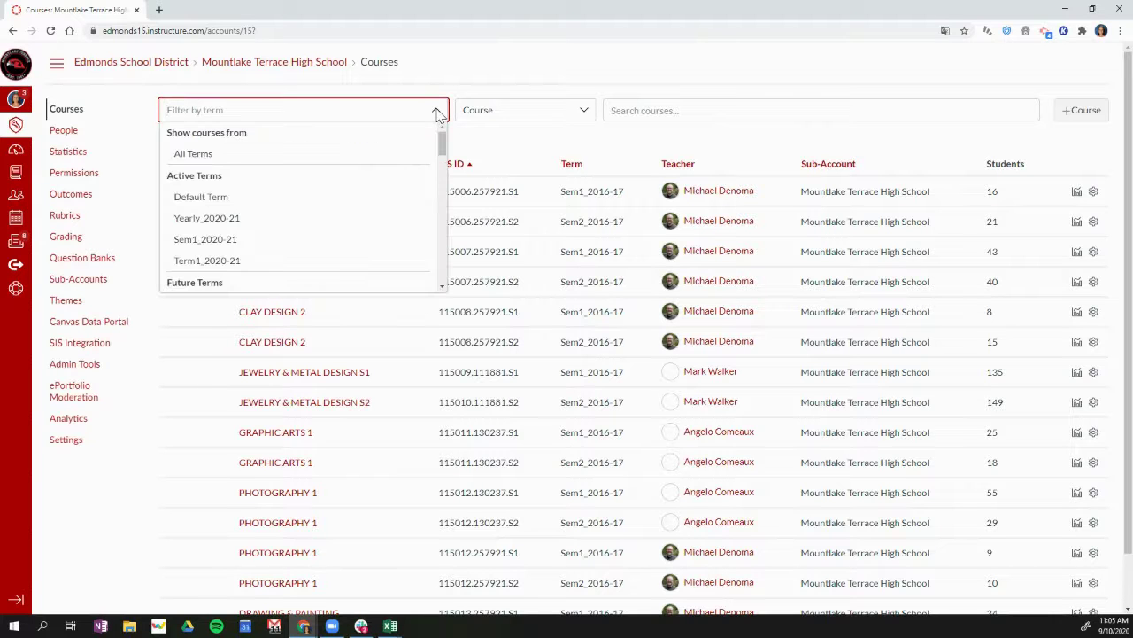
pyautogui.click(223, 248)
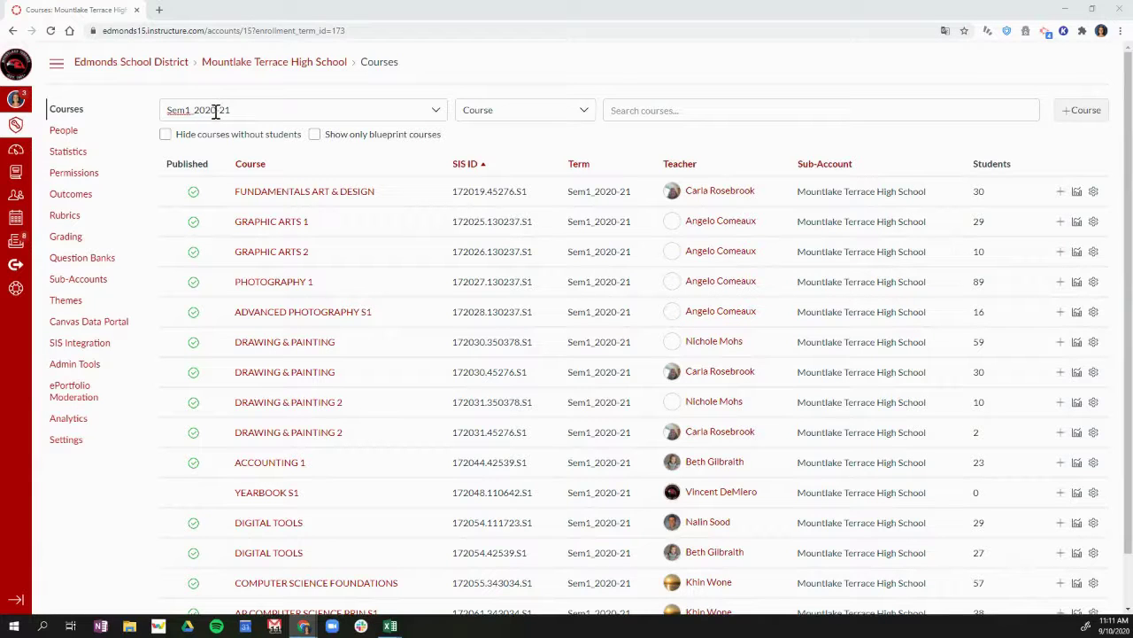
# - Search the Sem1_2020-21 courses by course name for "spanish"
pyautogui.click(586, 116)
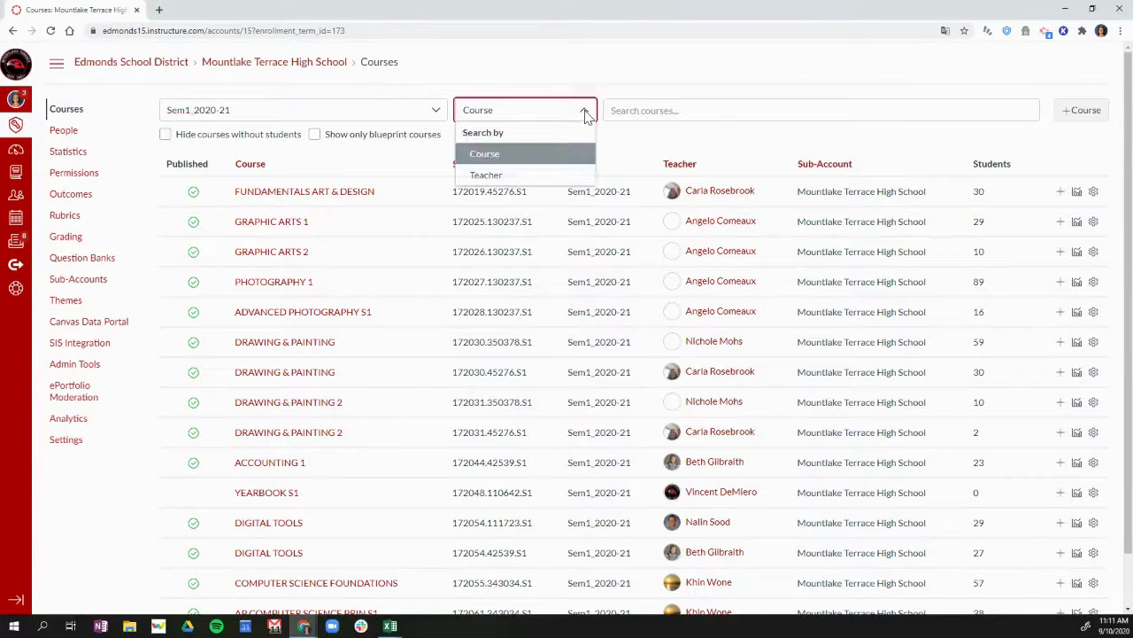
pyautogui.click(534, 157)
pyautogui.click(644, 110)
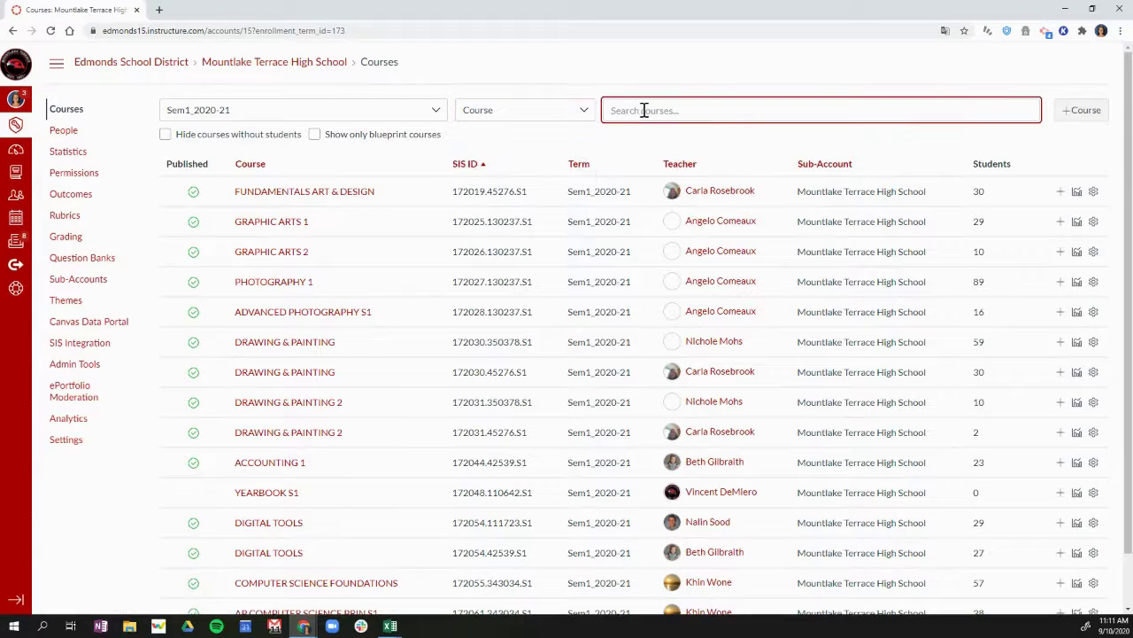
pyautogui.write('span')
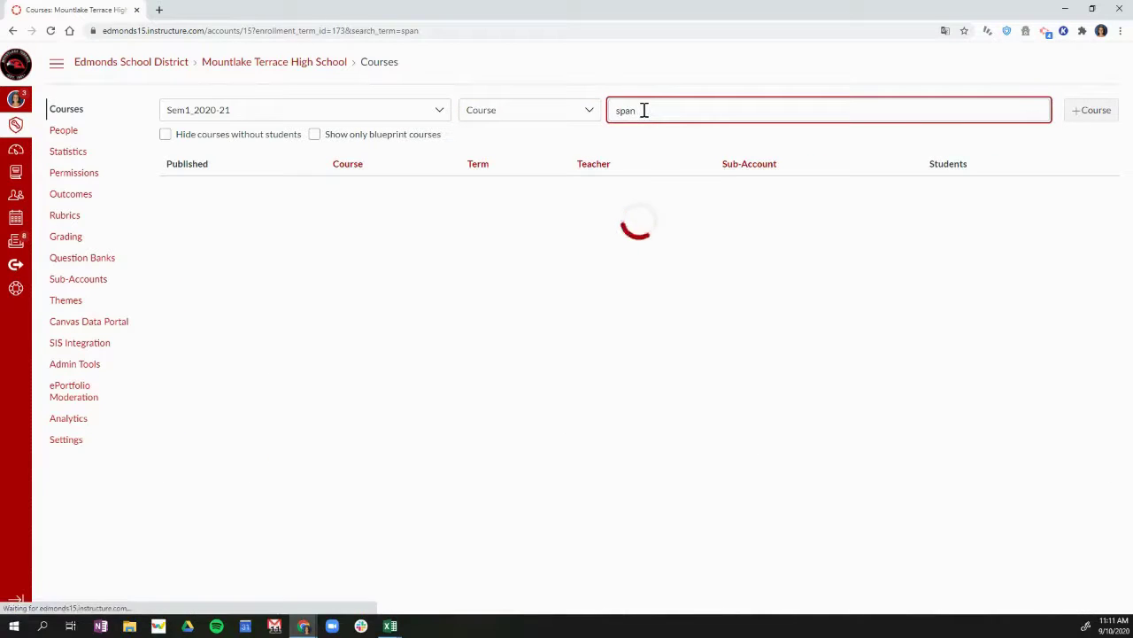
pyautogui.write('ish')
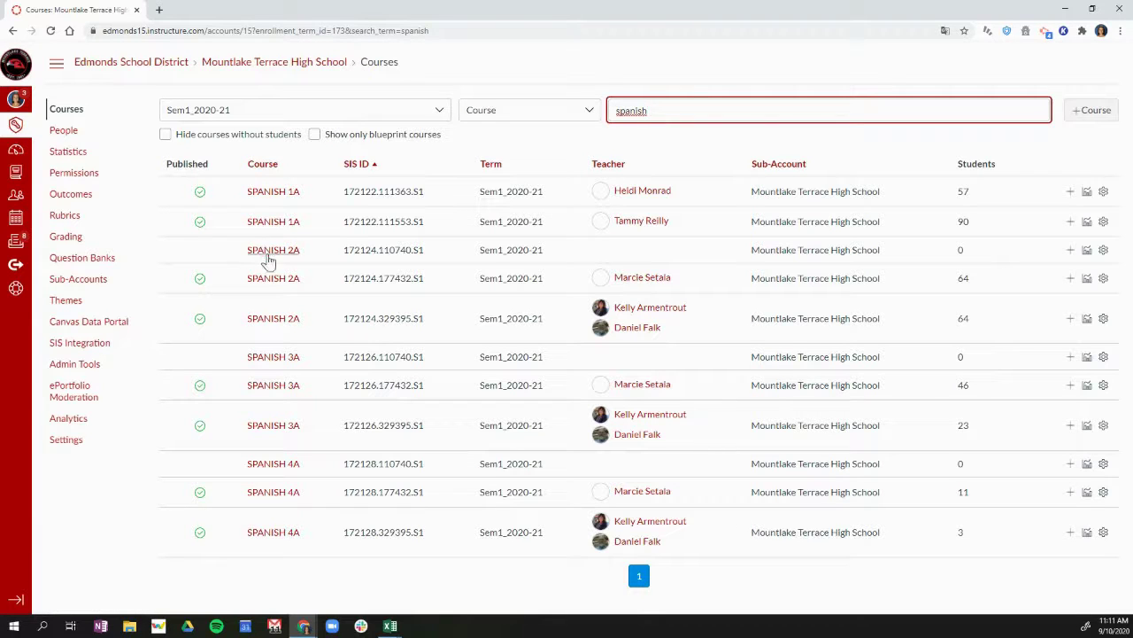
# - Clear the course-name search and search the courses by teacher, using the teacher's last name
pyautogui.moveTo(686, 109); pyautogui.dragTo(615, 110)
pyautogui.press('BackSpace')
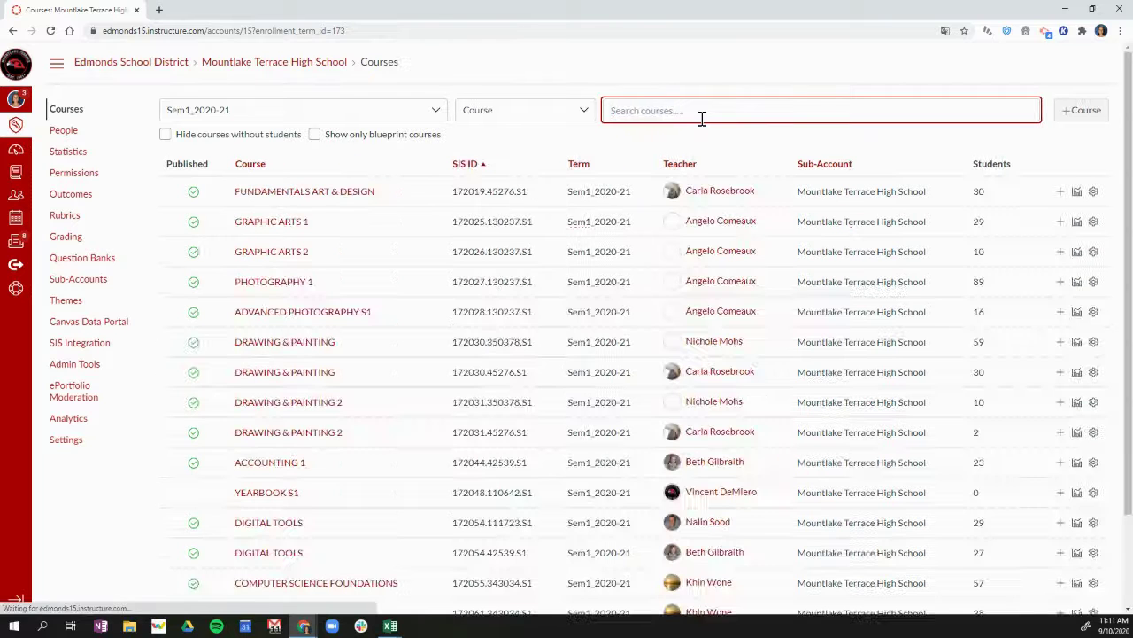
pyautogui.click(580, 113)
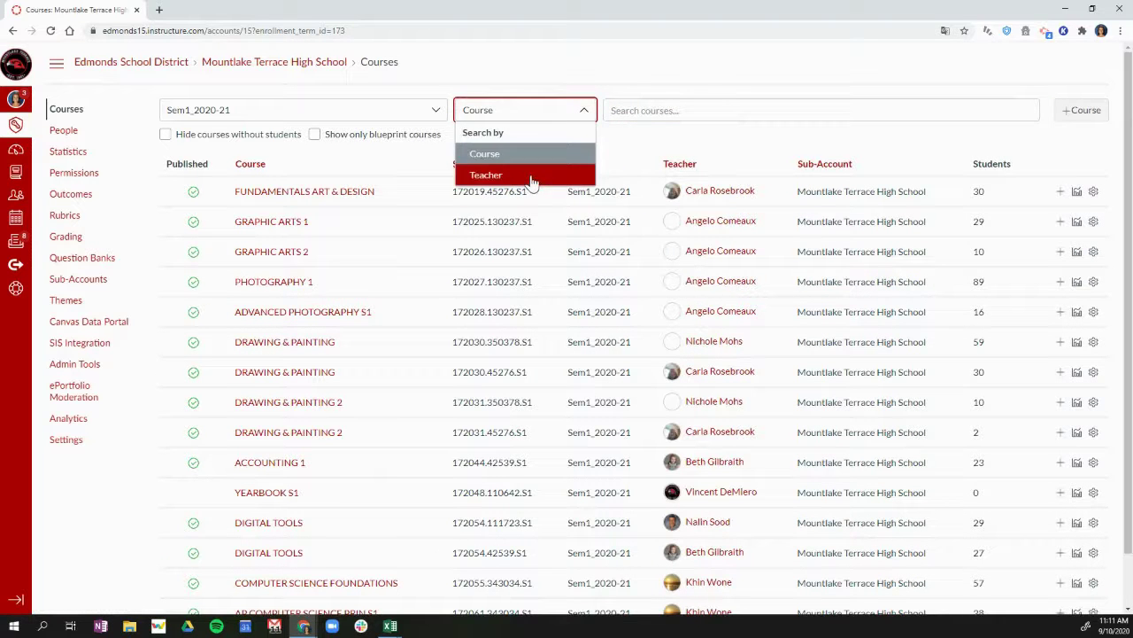
pyautogui.click(536, 174)
pyautogui.click(645, 111)
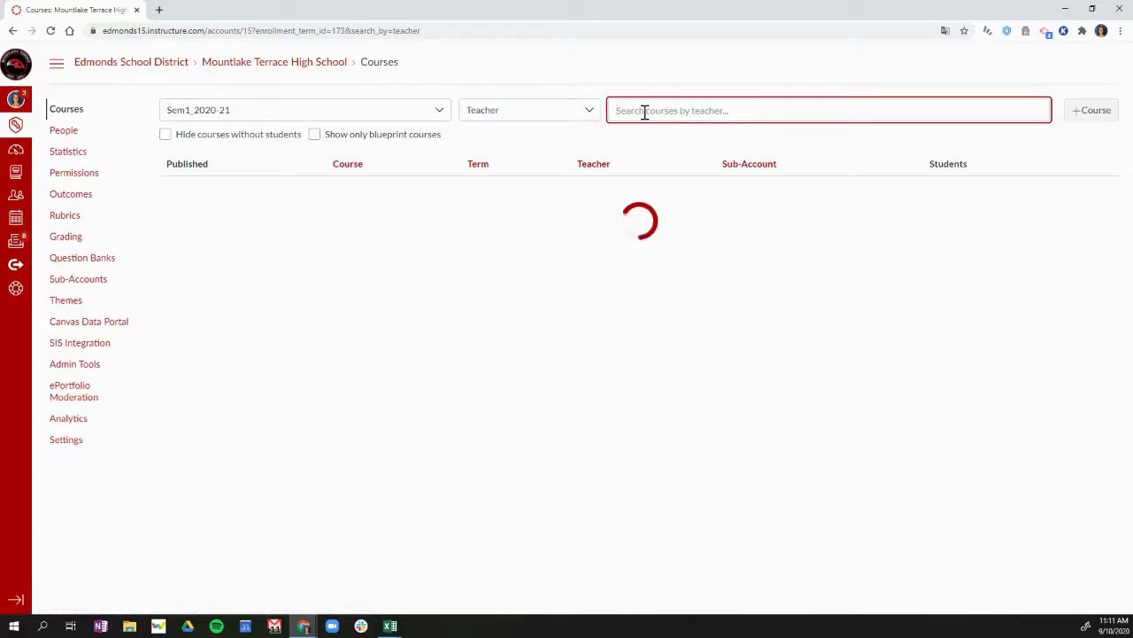
pyautogui.write('taylor')
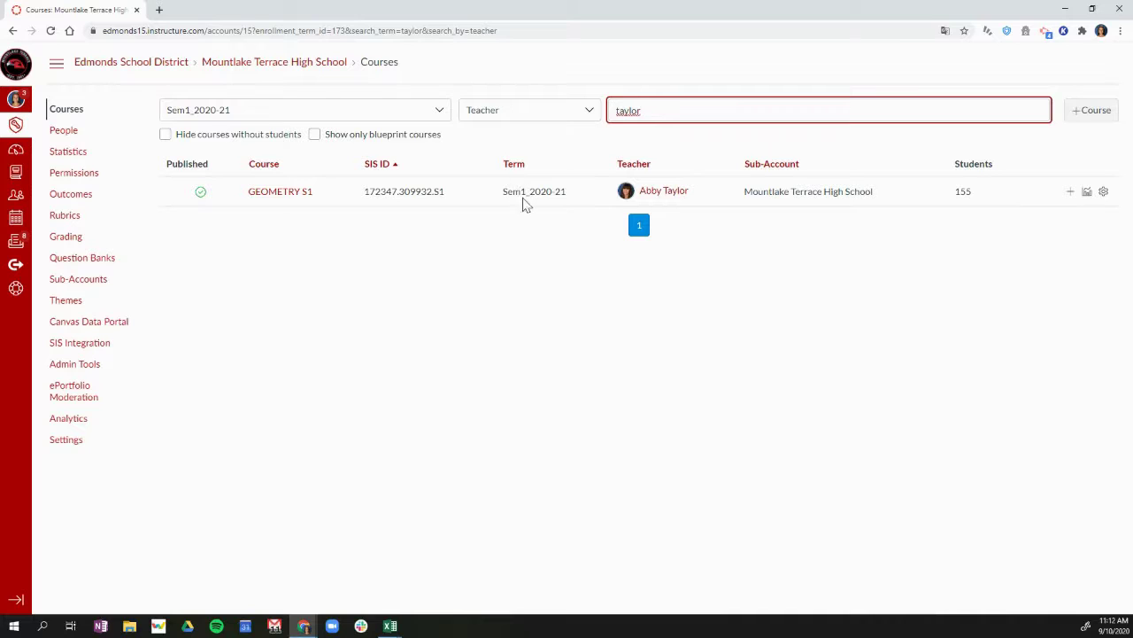
pyautogui.click(570, 209)
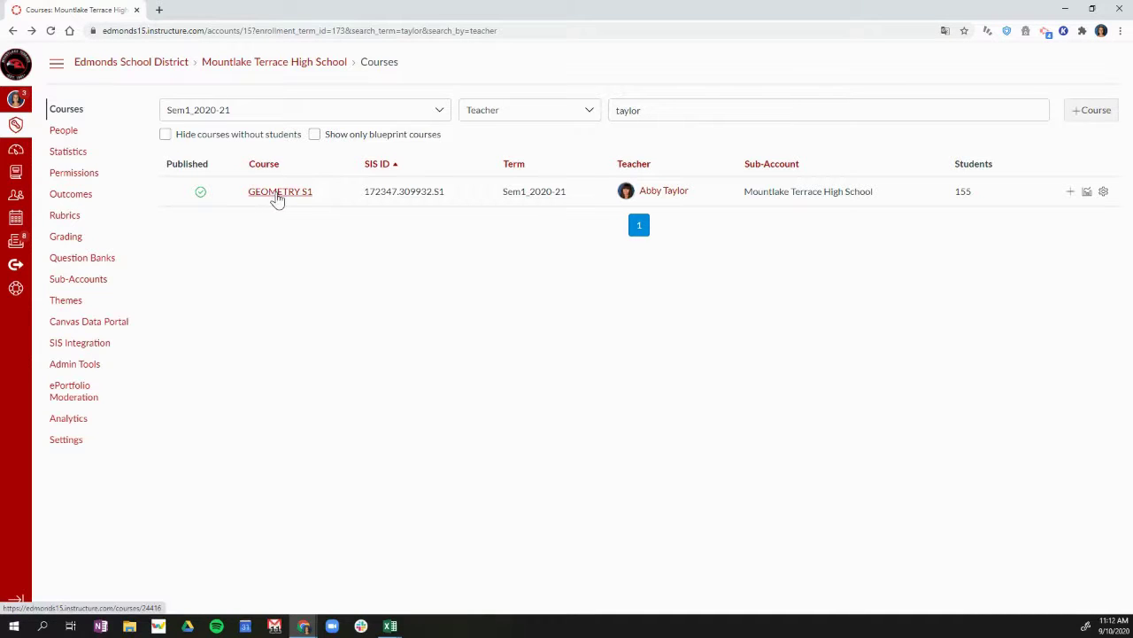
# - Open the GEOMETRY S1 course in a new tab, view its home page, and return to the course search results
pyautogui.rightClick(280, 195)
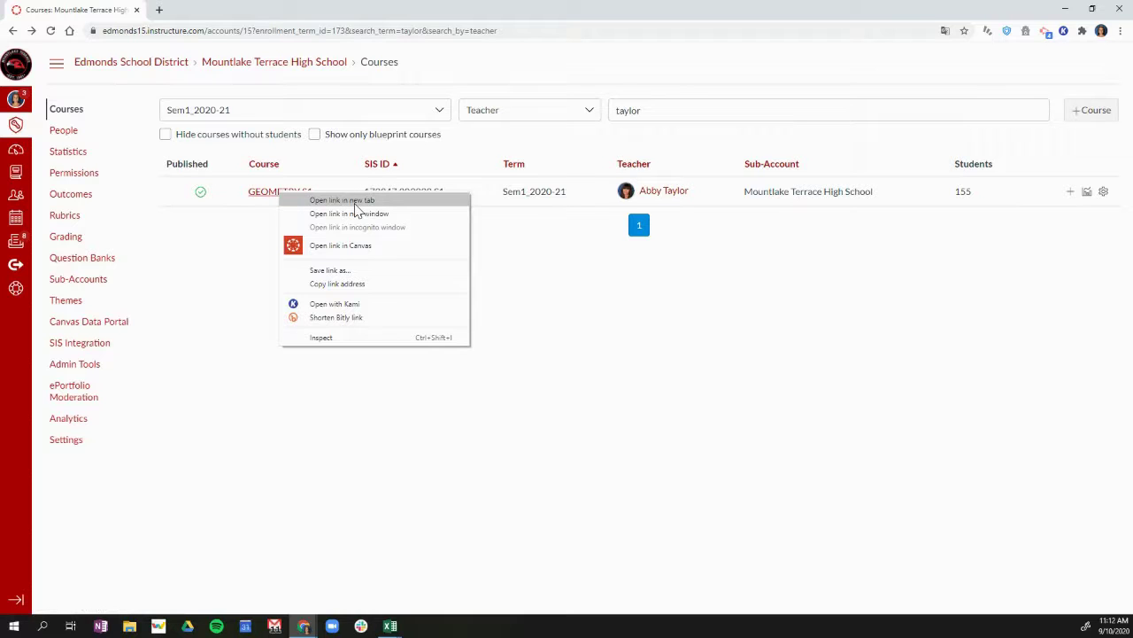
pyautogui.click(354, 202)
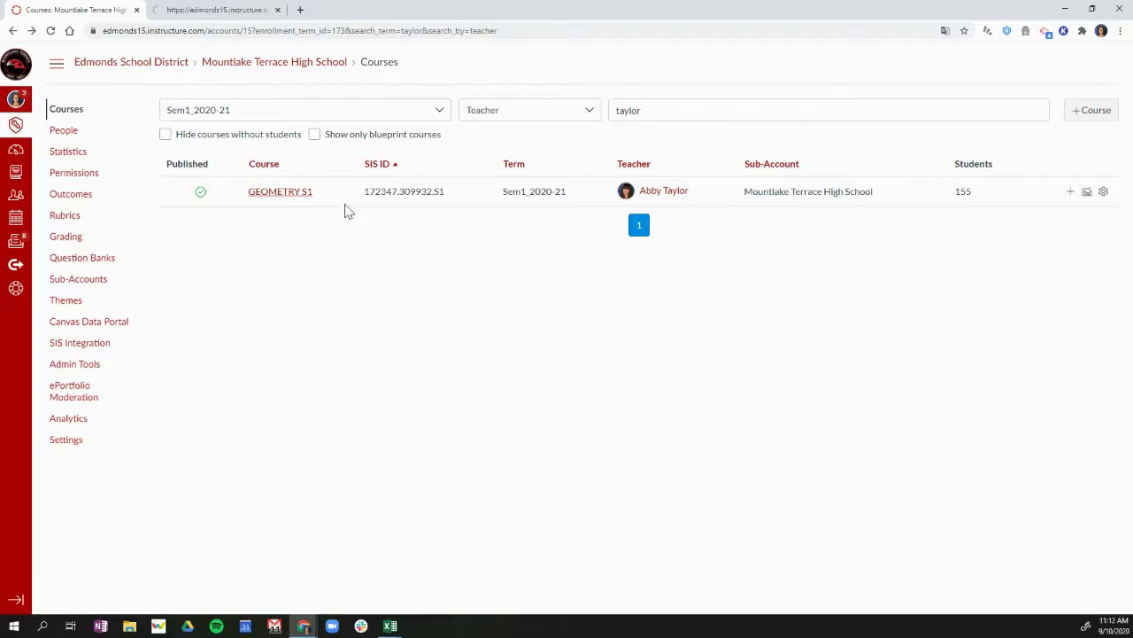
pyautogui.click(202, 11)
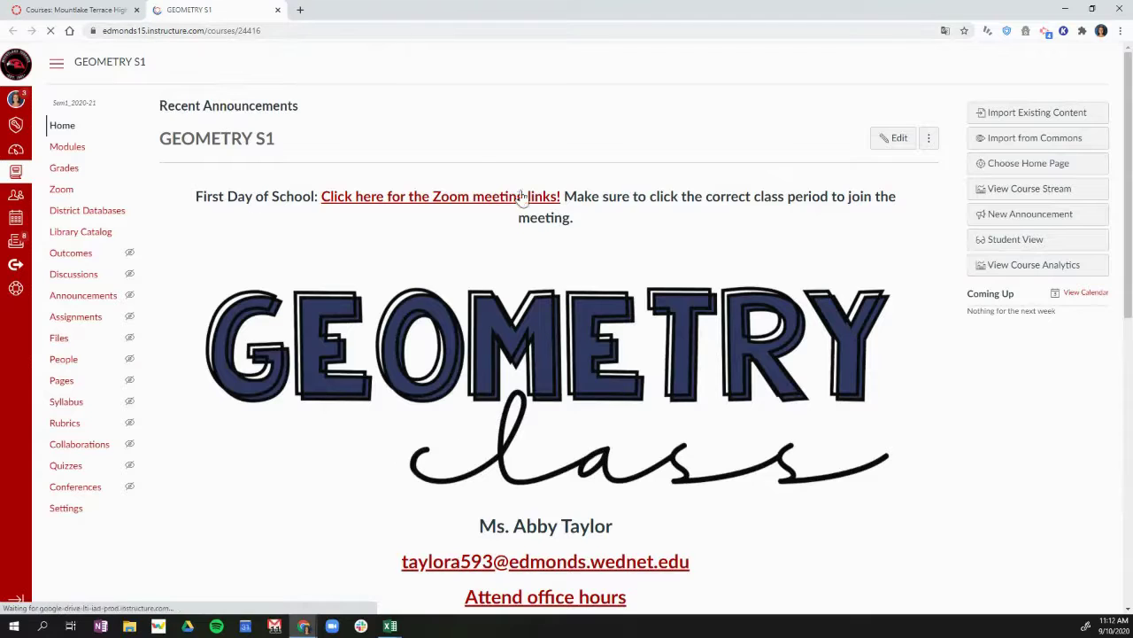
pyautogui.click(86, 16)
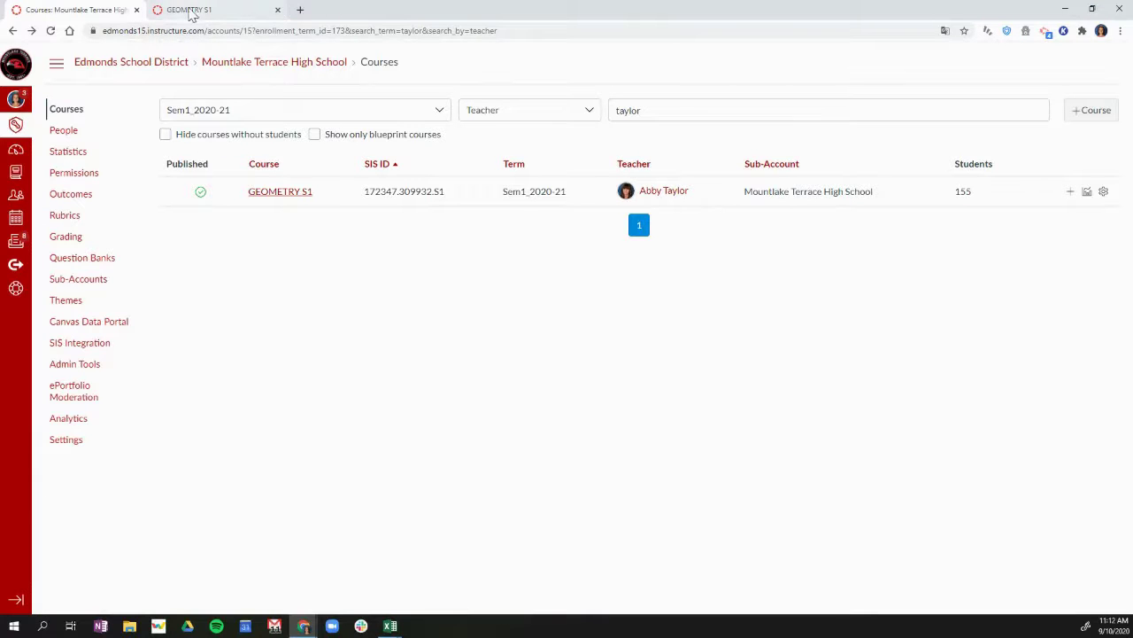
pyautogui.click(190, 11)
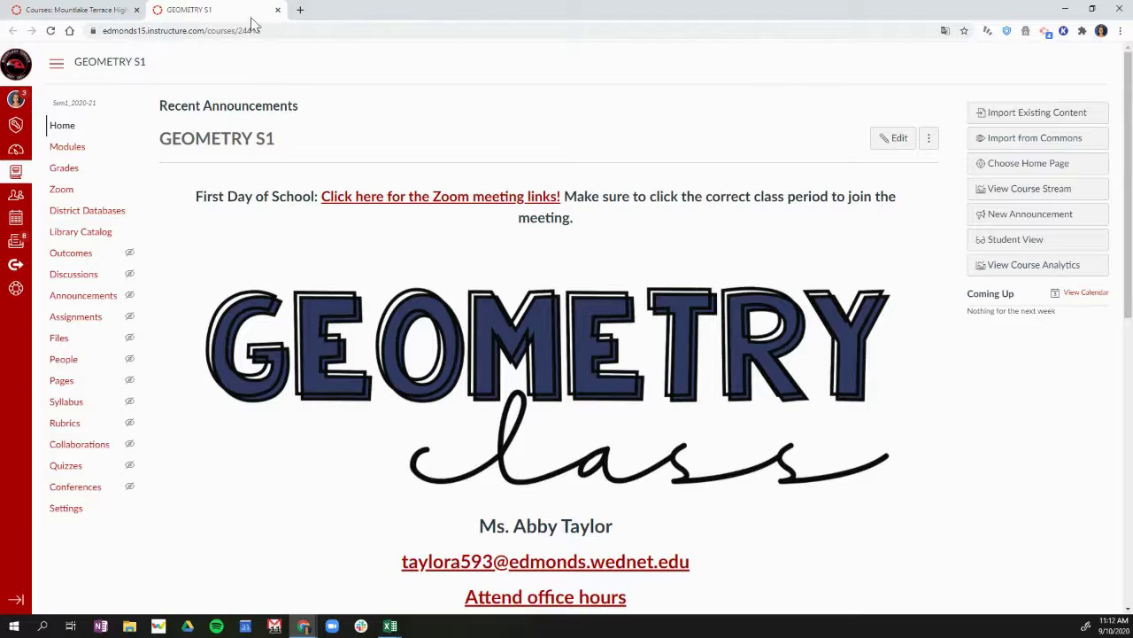
pyautogui.click(78, 11)
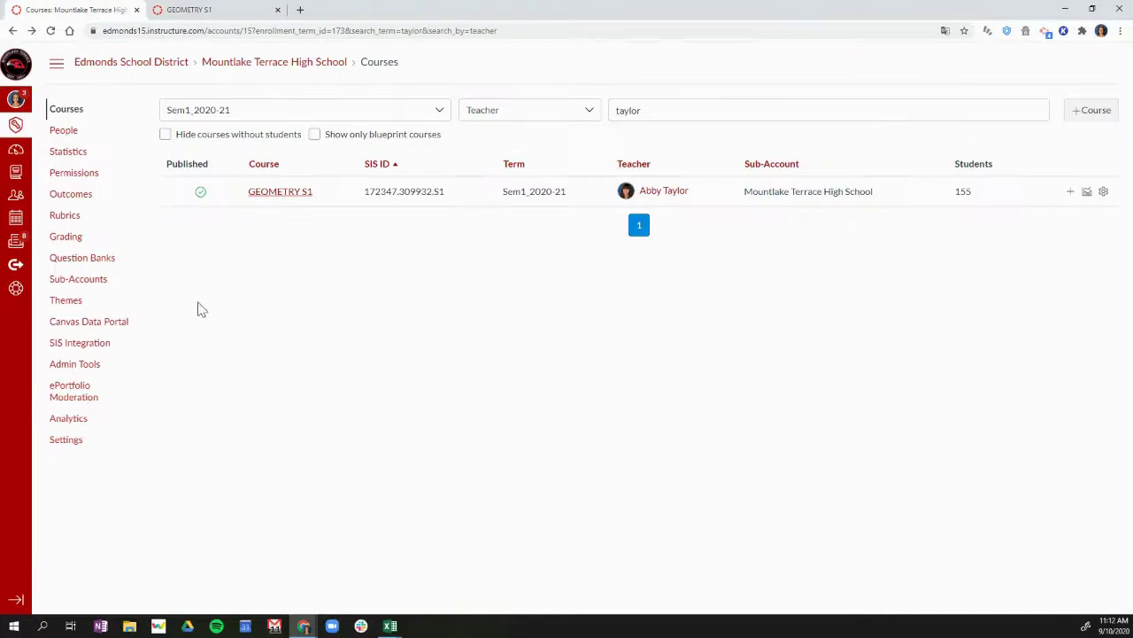
pyautogui.click(657, 119)
# - View the upcoming Zoom meetings of the GEOMETRY S1 course and return to the course search results
pyautogui.click(210, 11)
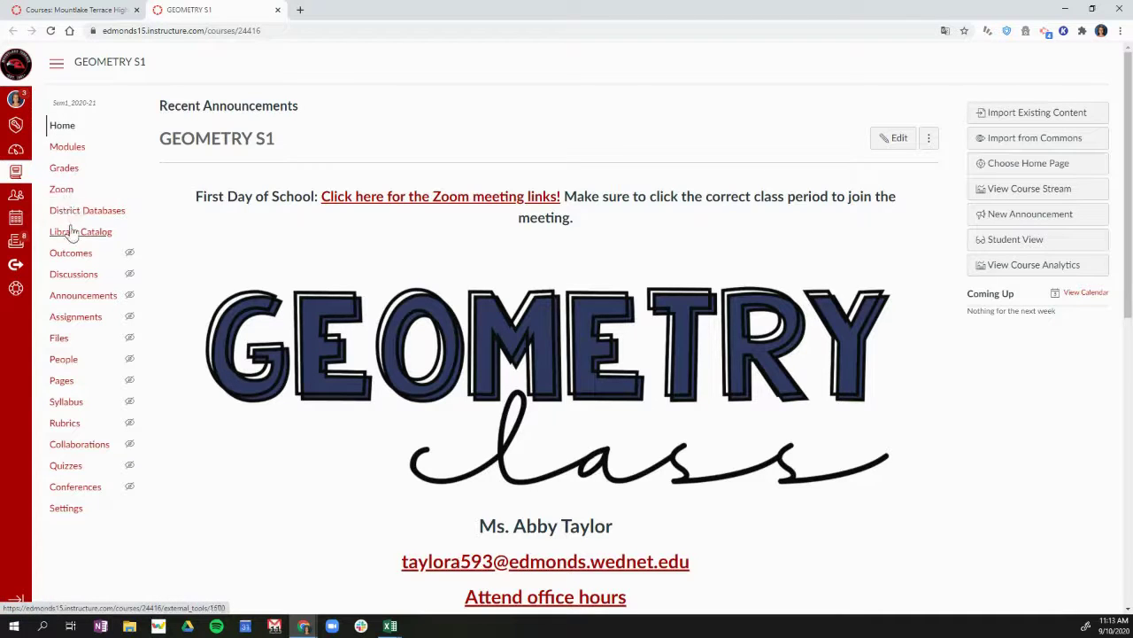
pyautogui.click(61, 191)
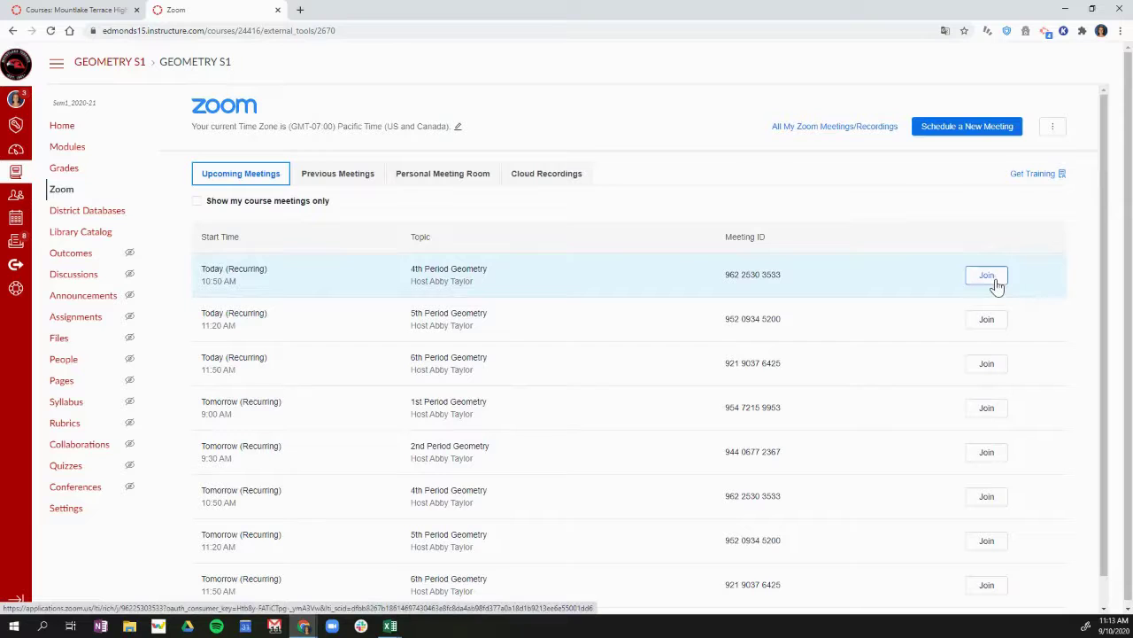
pyautogui.click(40, 11)
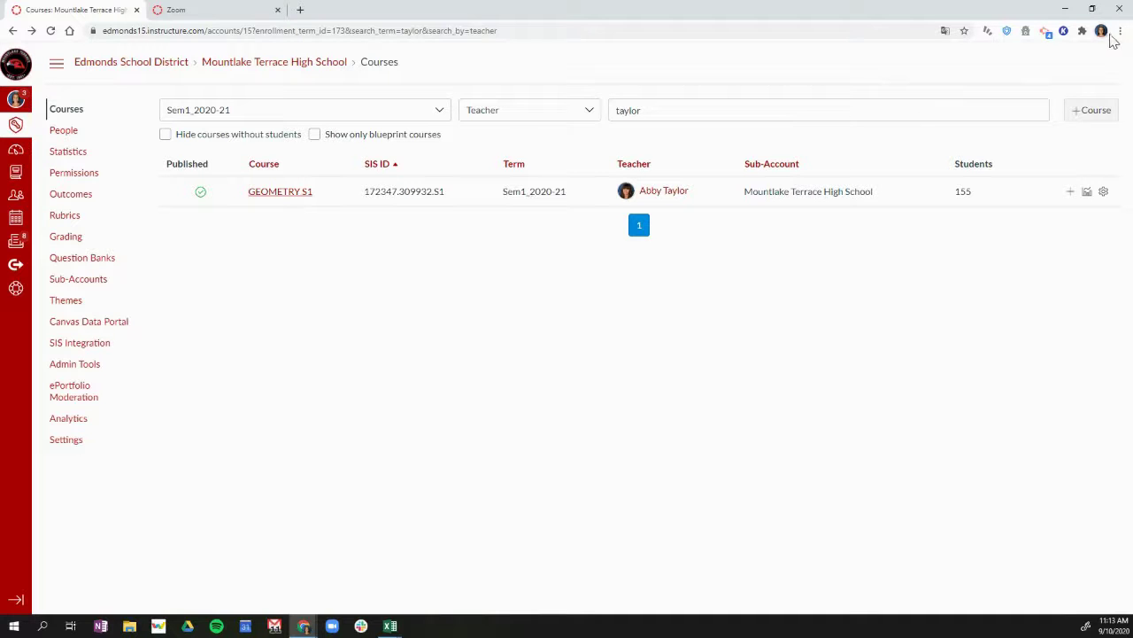
# - Turn on the display of the browser's bookmarks bar
pyautogui.click(1120, 31)
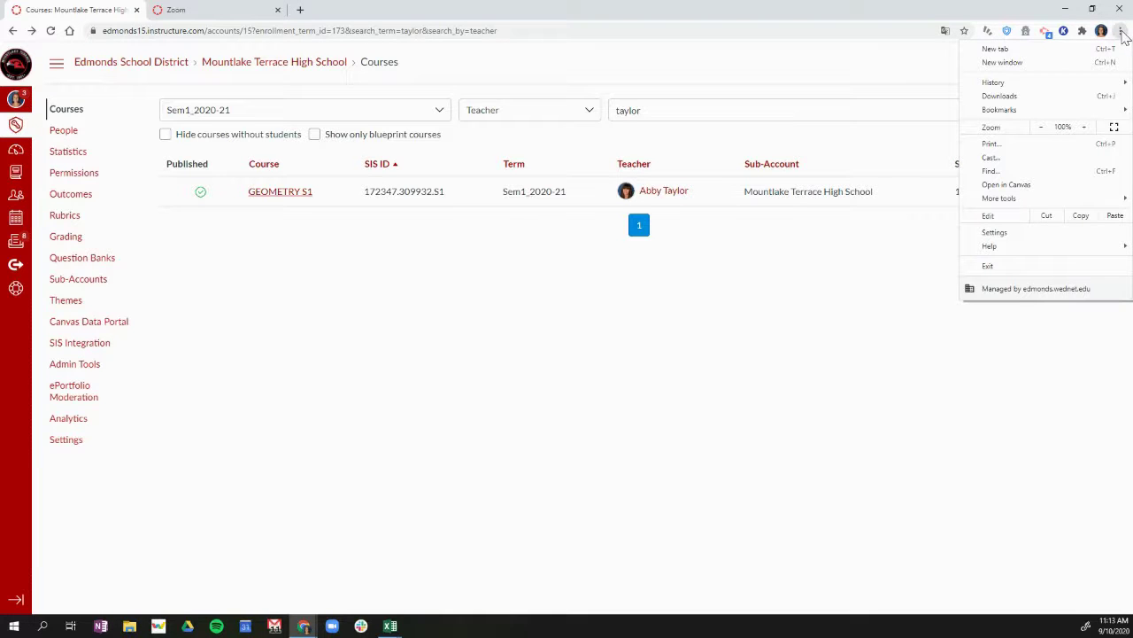
pyautogui.moveTo(1047, 119)
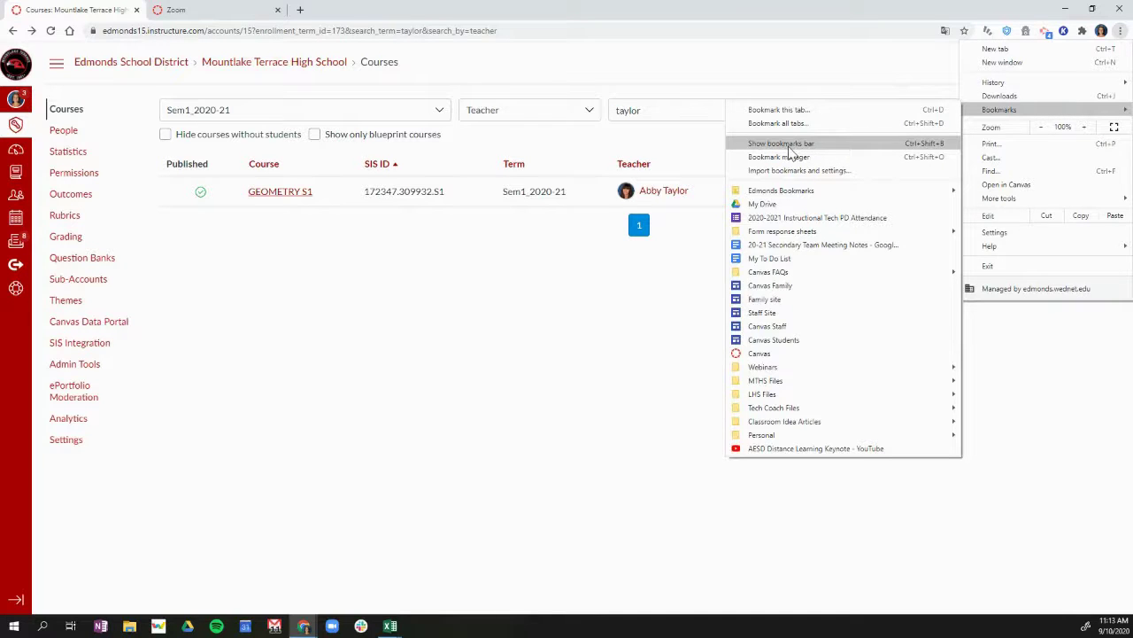
pyautogui.click(786, 146)
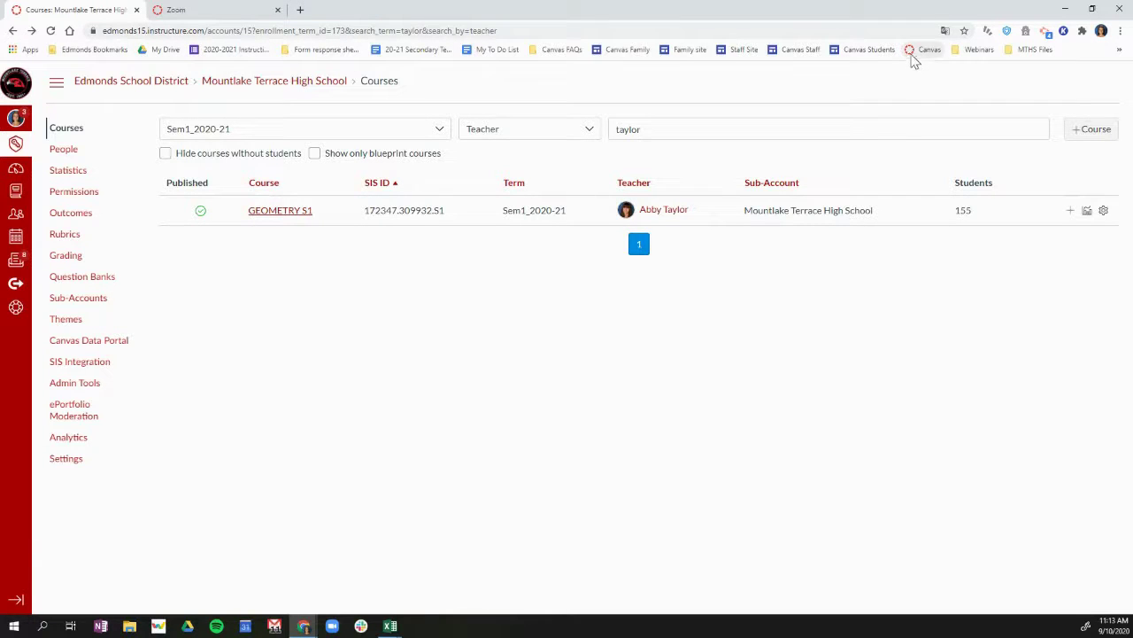
# - Add a new folder named "A.D. classes" to the bookmarks bar
pyautogui.rightClick(1075, 55)
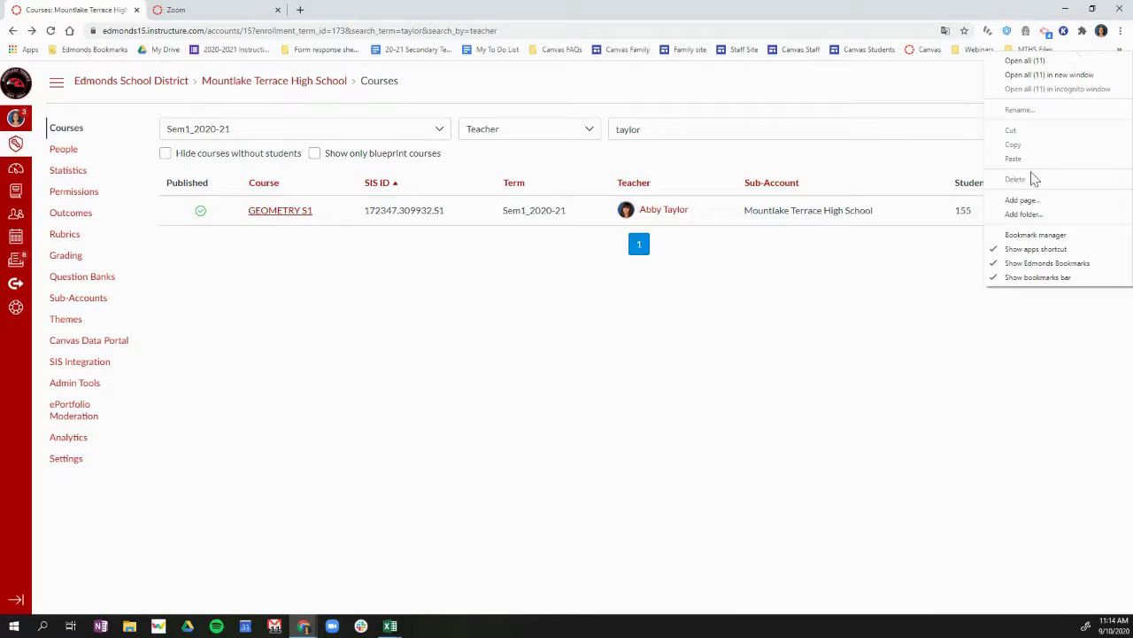
pyautogui.click(1030, 216)
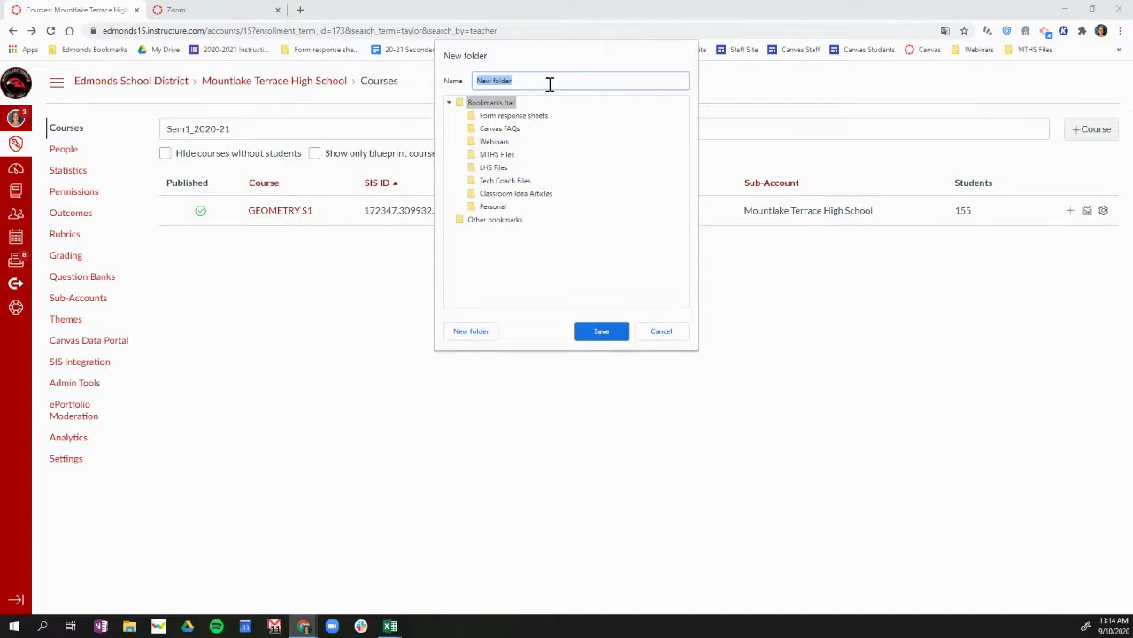
pyautogui.write('A.D. classes')
pyautogui.click(602, 332)
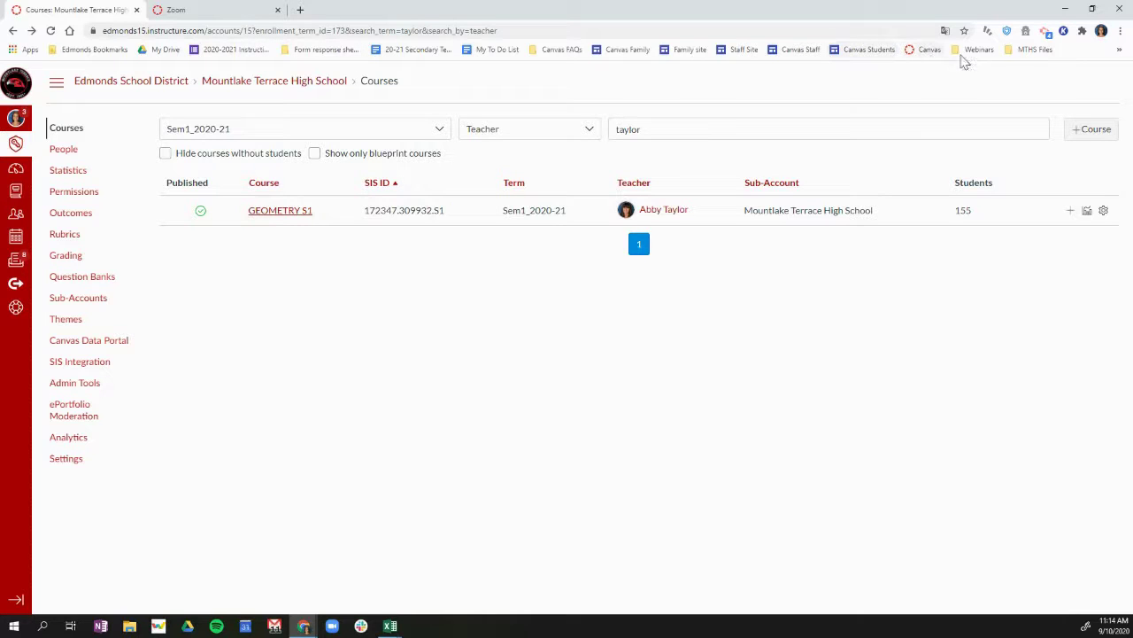
# - Move the "A.D. classes" folder out of the bookmarks overflow list to directly after the My Drive bookmark
pyautogui.click(1119, 50)
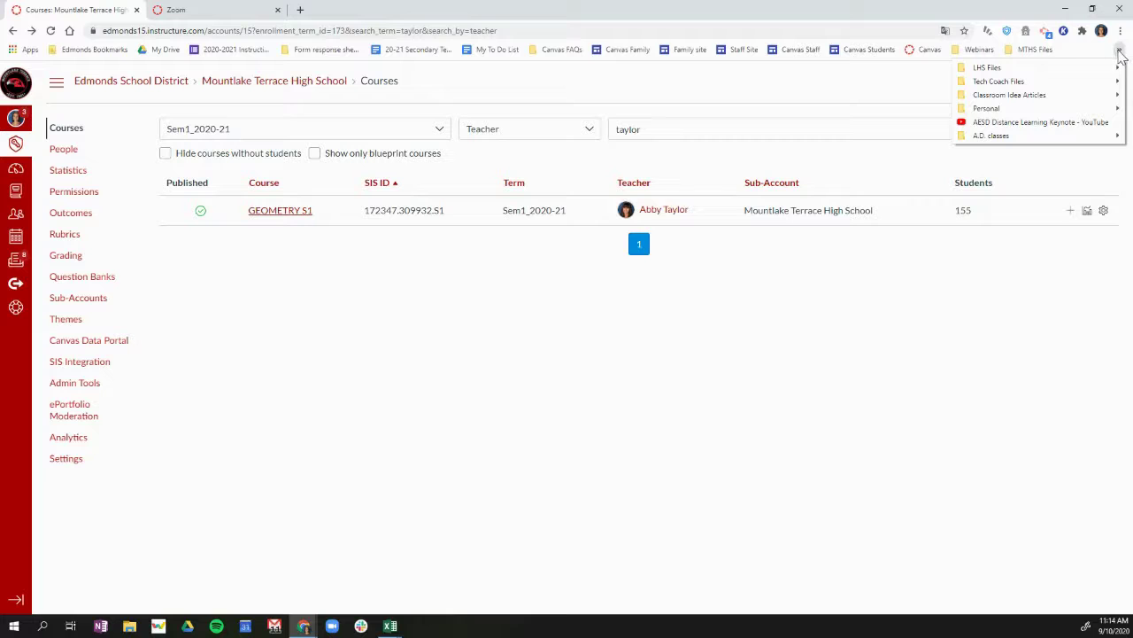
pyautogui.moveTo(998, 141)
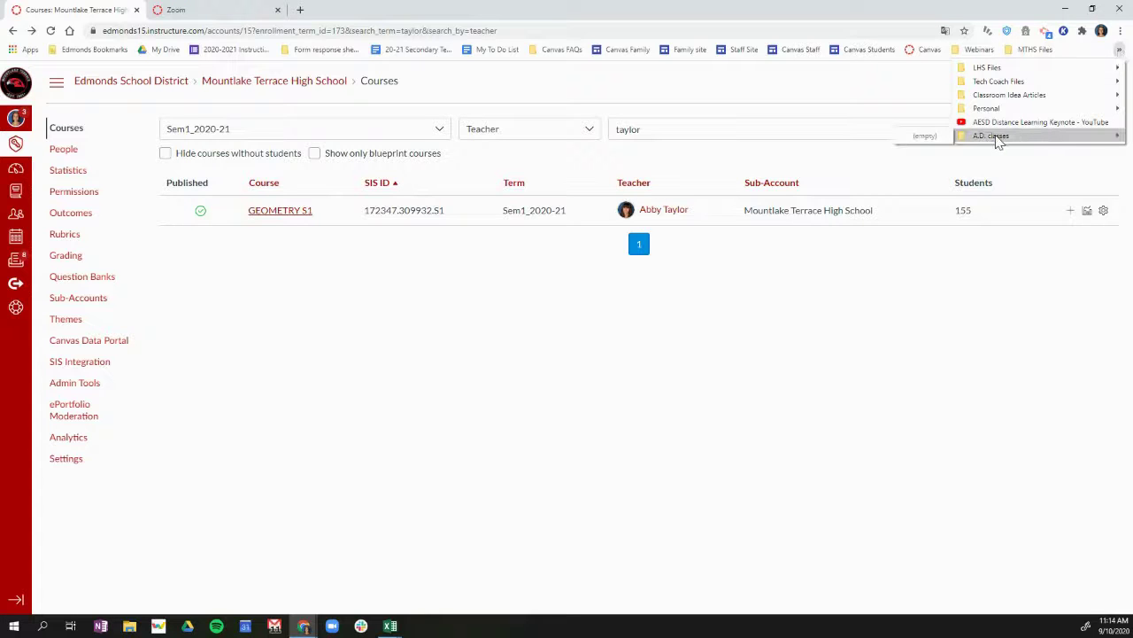
pyautogui.moveTo(998, 142); pyautogui.dragTo(212, 53)
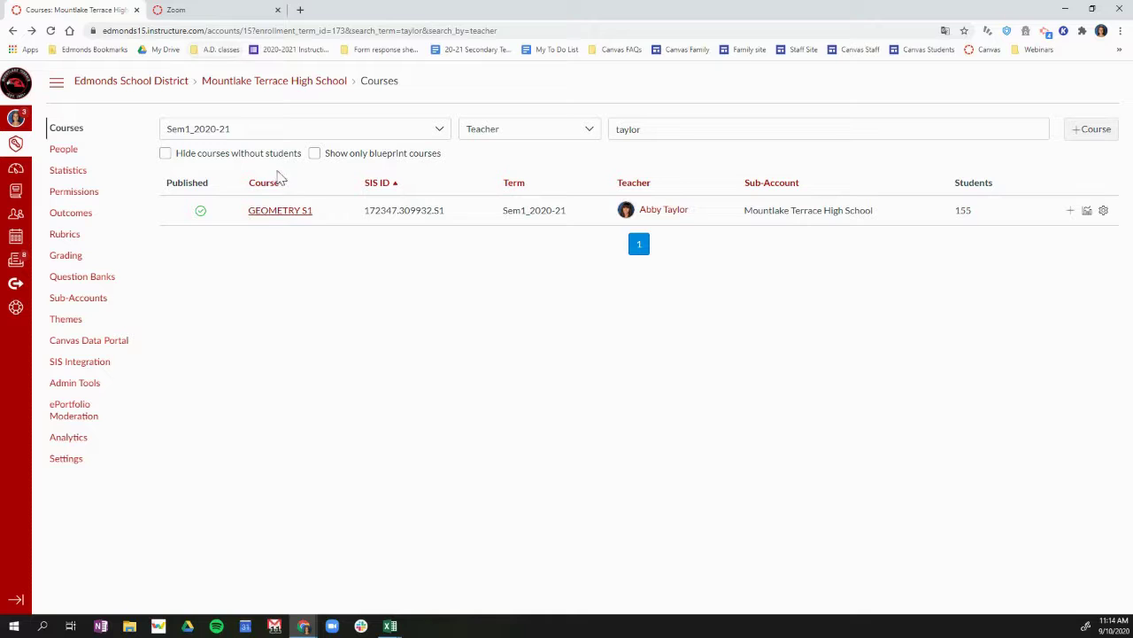
# - Open the GEOMETRY S1 course in a new tab and bookmark its address in the "A.D. classes" folder
pyautogui.rightClick(293, 212)
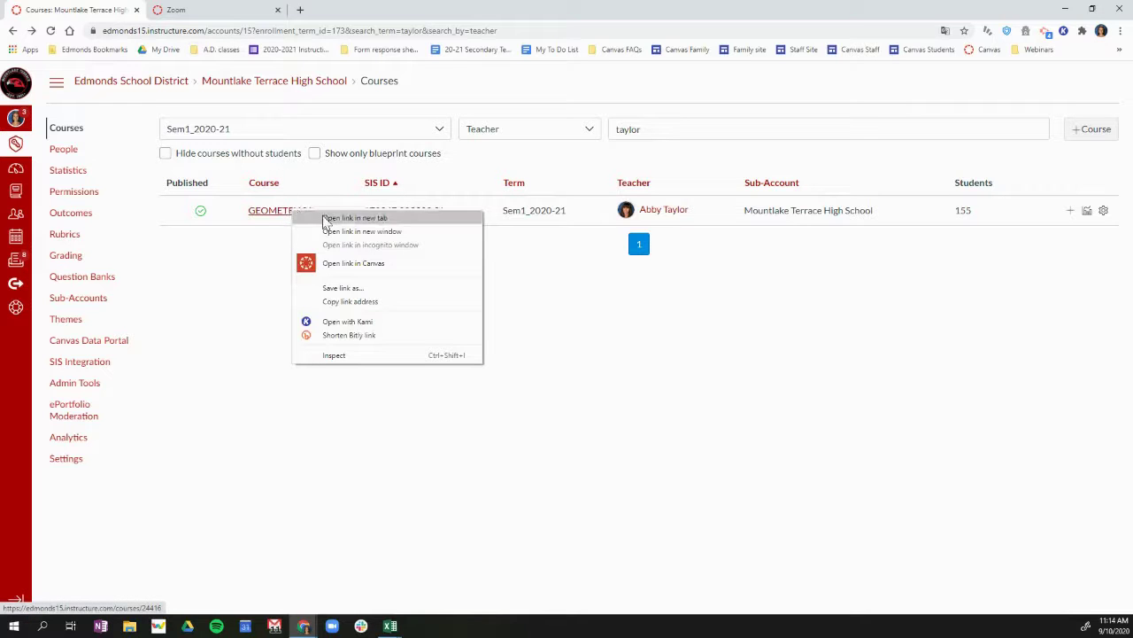
pyautogui.click(326, 220)
pyautogui.click(363, 10)
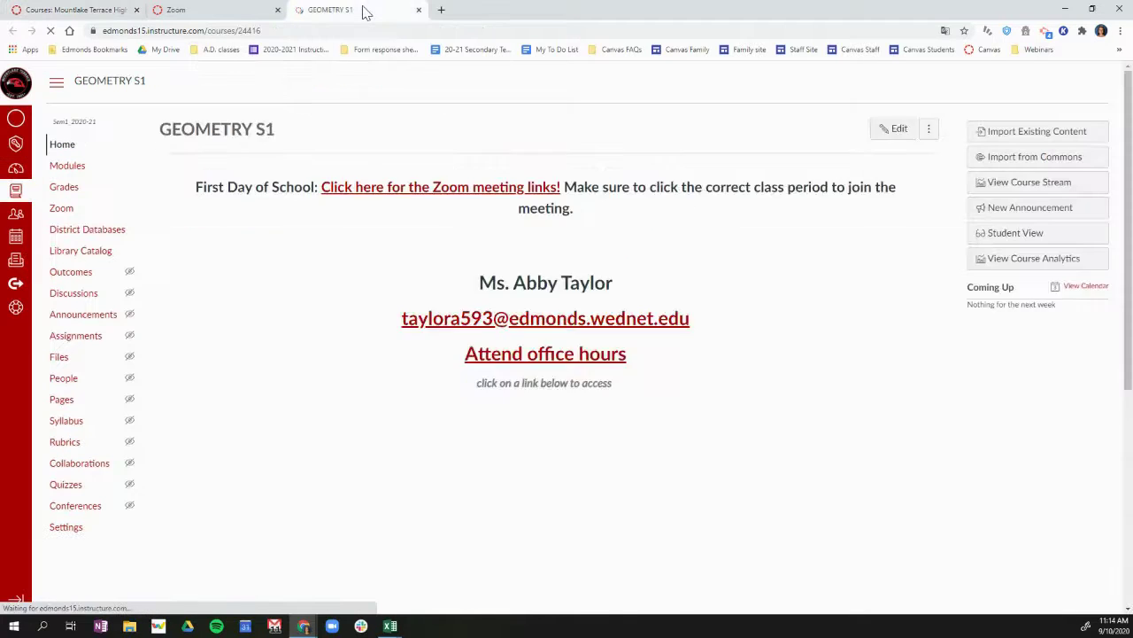
pyautogui.click(221, 31)
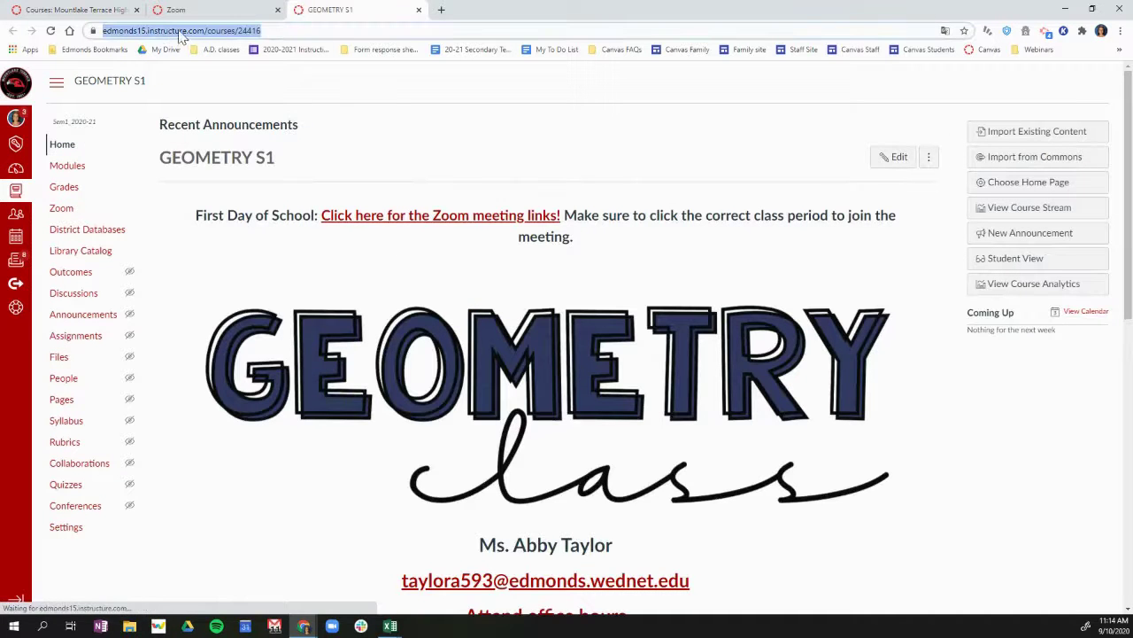
pyautogui.moveTo(205, 33); pyautogui.dragTo(224, 57)
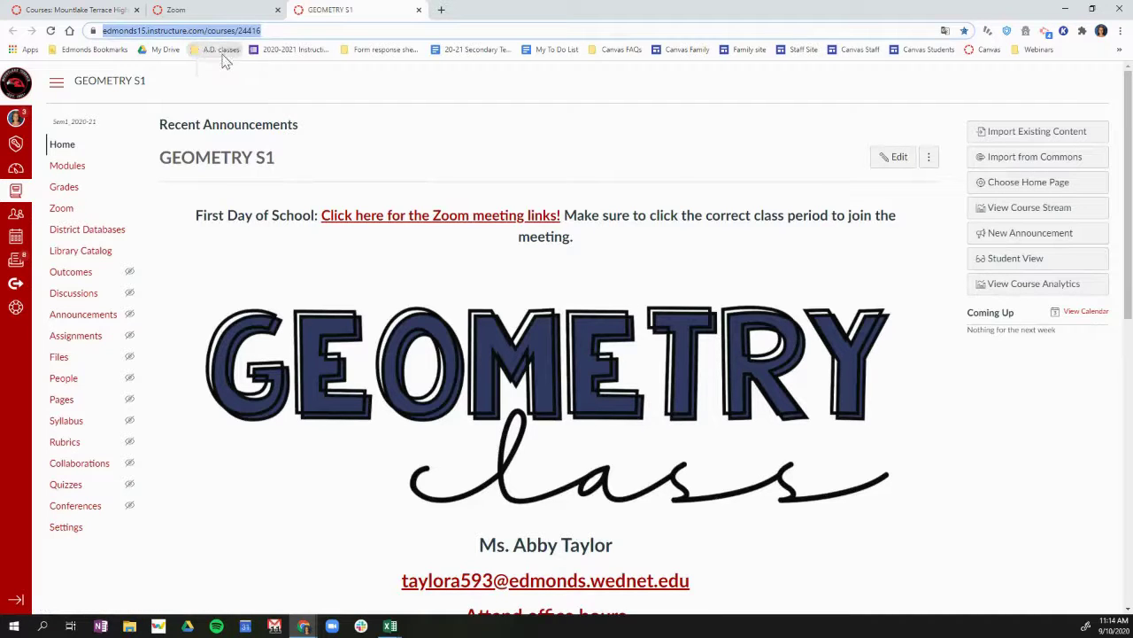
# - Rename the GEOMETRY S1 bookmark in the "A.D. classes" folder as "A.D. 1st Period Geometry" and open the course from it
pyautogui.click(224, 53)
pyautogui.rightClick(236, 75)
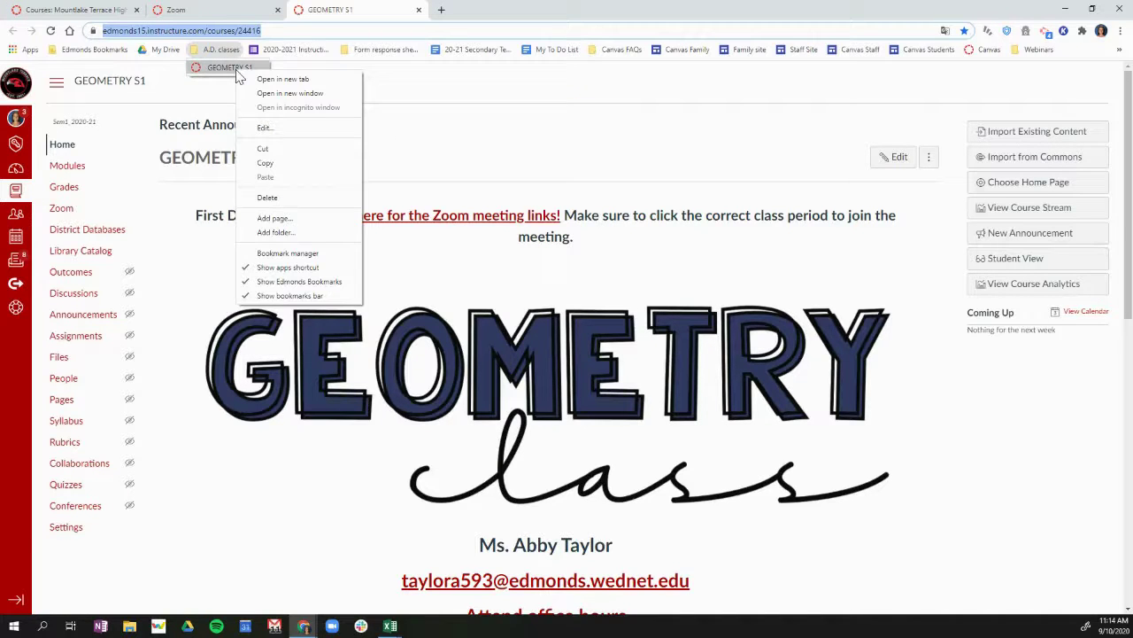
pyautogui.click(278, 127)
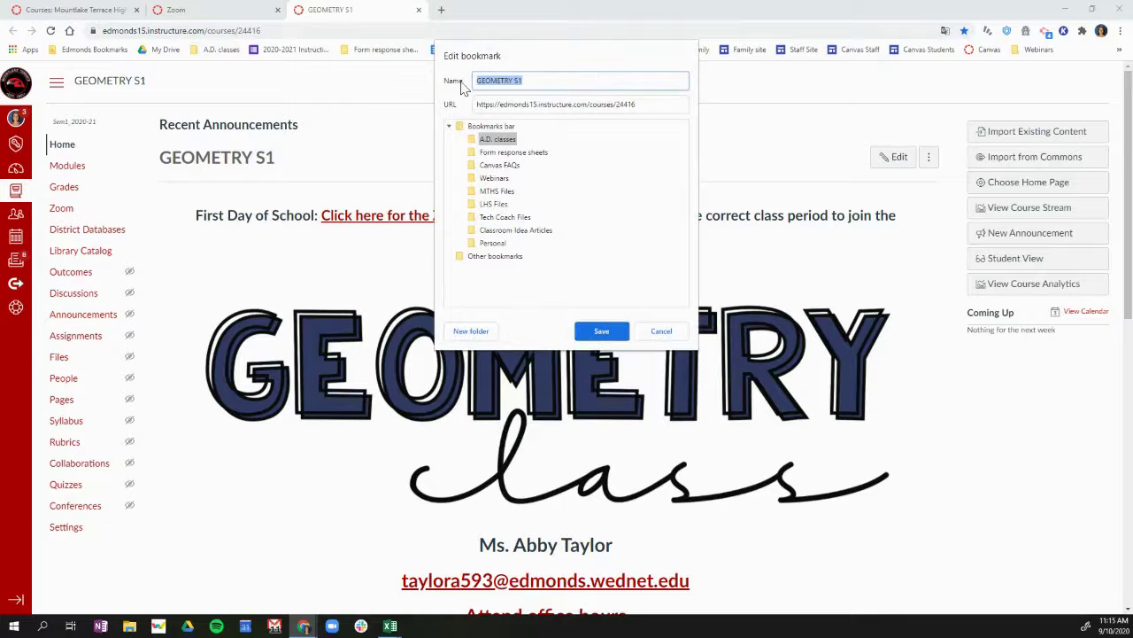
pyautogui.write('A.D. 1st Period Geometry')
pyautogui.click(601, 332)
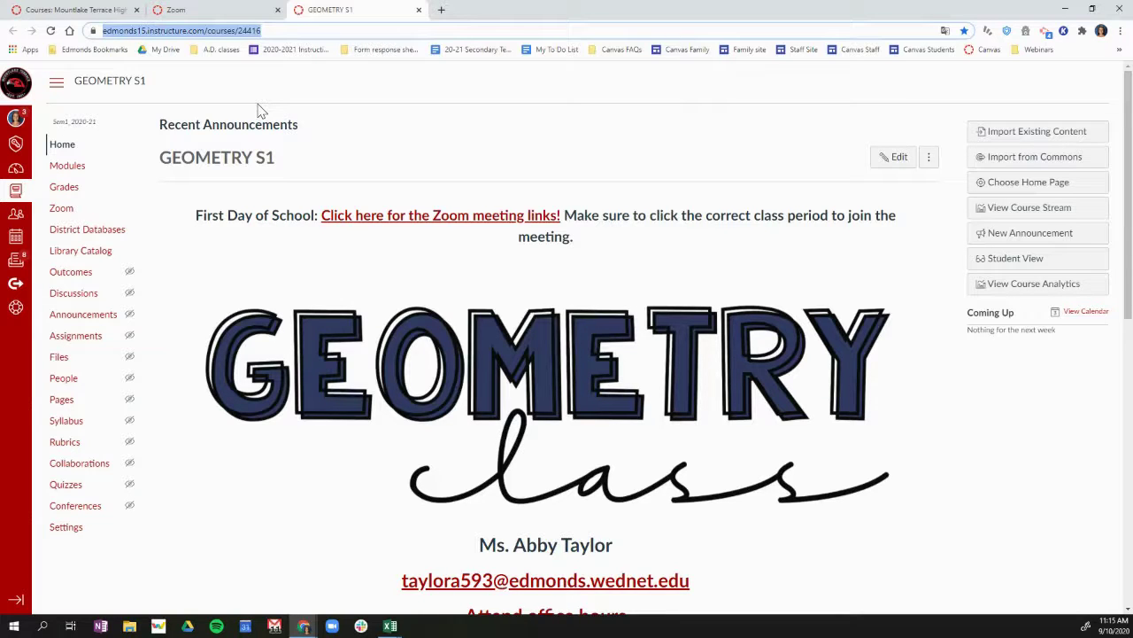
pyautogui.click(214, 51)
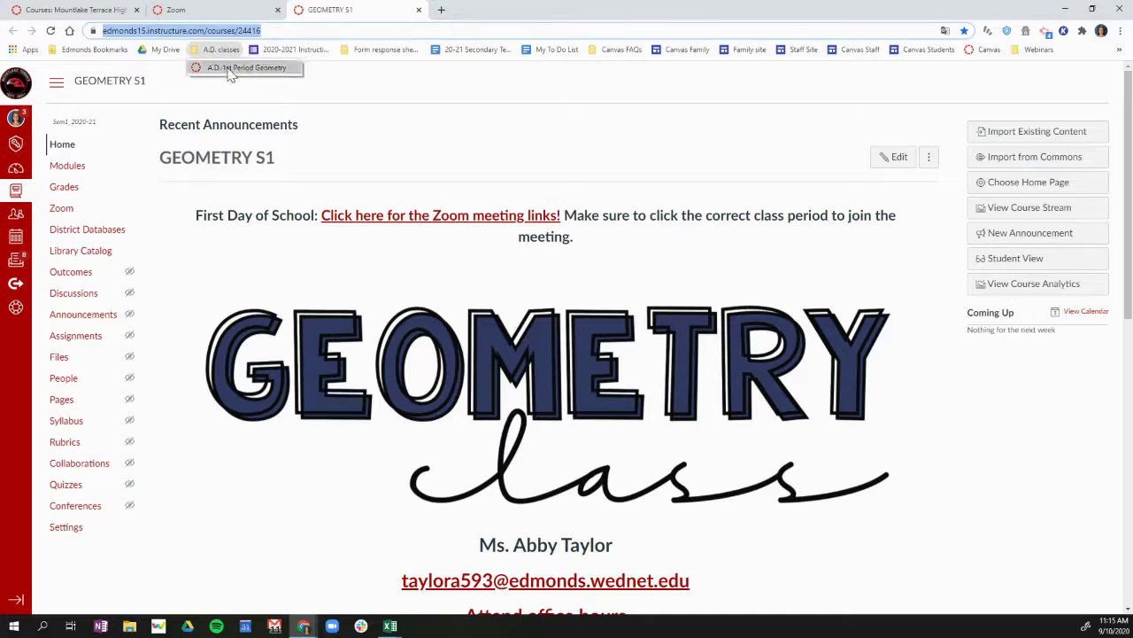
pyautogui.click(229, 69)
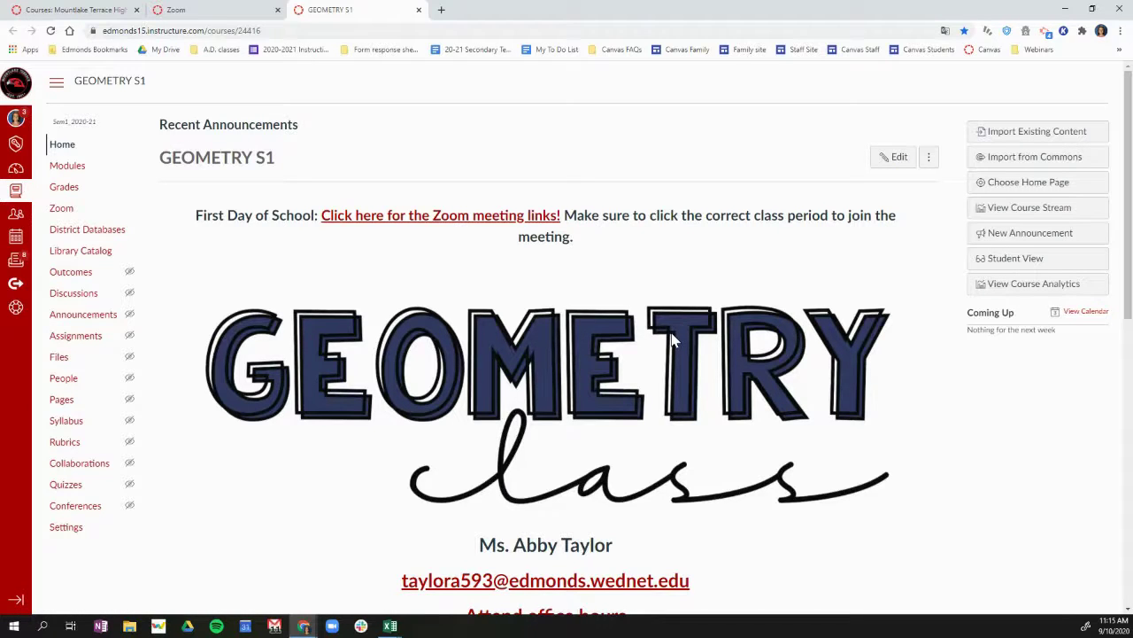
# - In the Mountlake Terrace High School admin account, find student02 among the people and open that student's account details
pyautogui.click(111, 10)
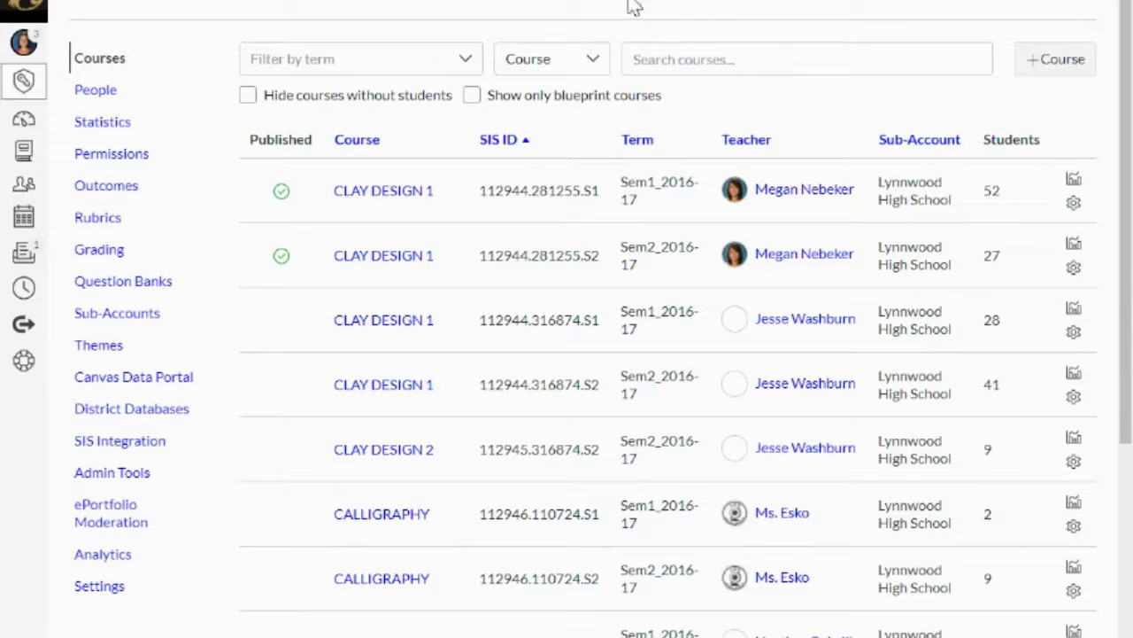
pyautogui.click(25, 81)
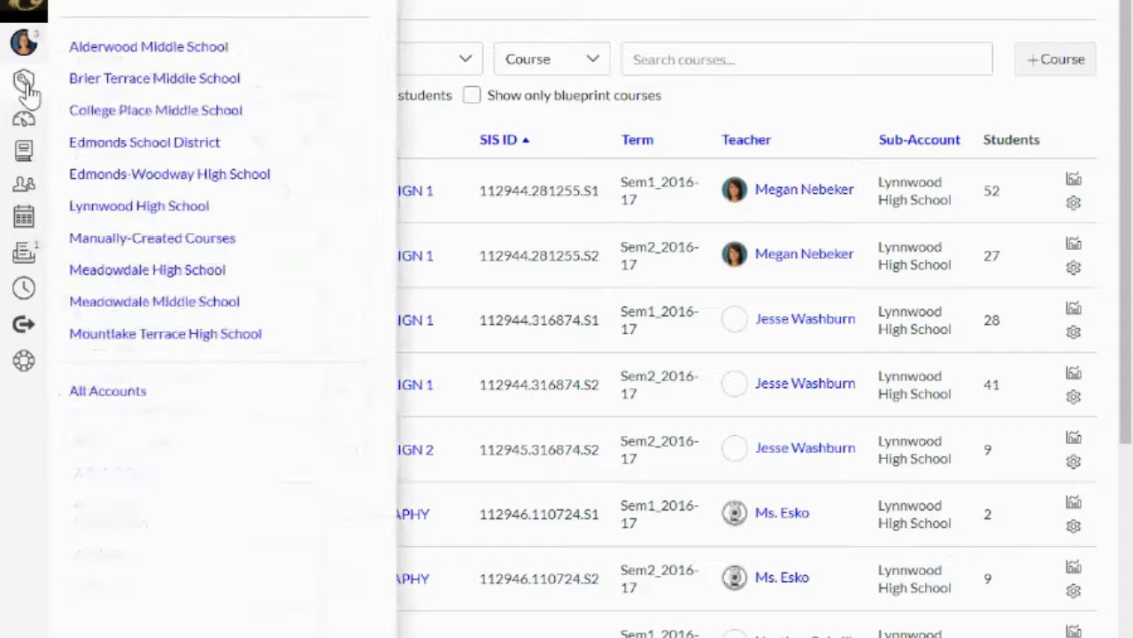
pyautogui.click(203, 340)
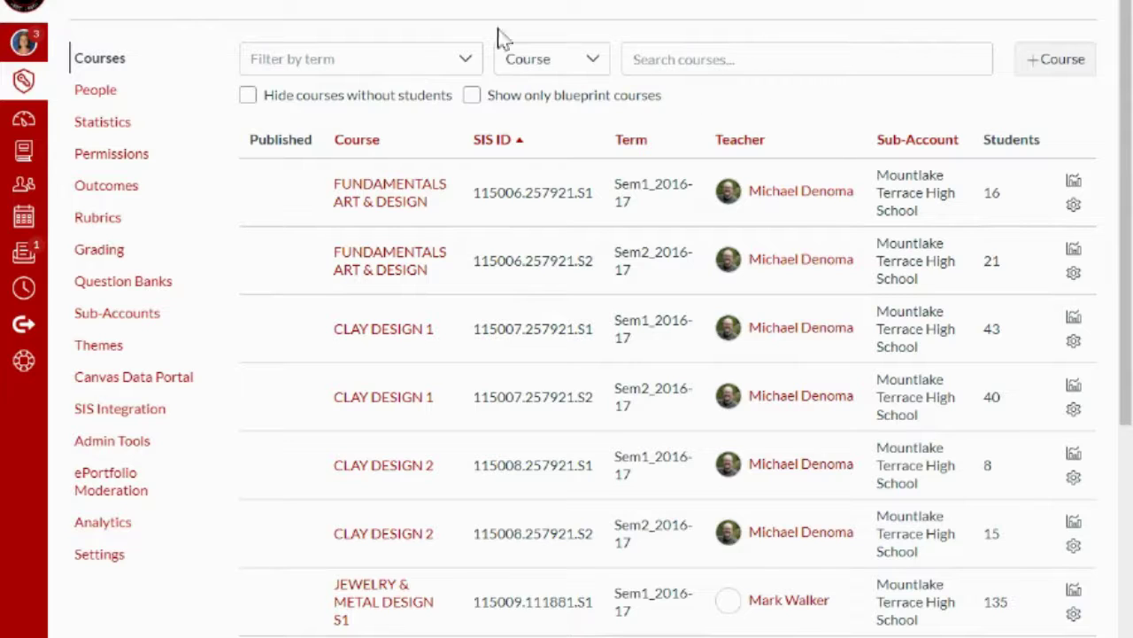
pyautogui.click(96, 91)
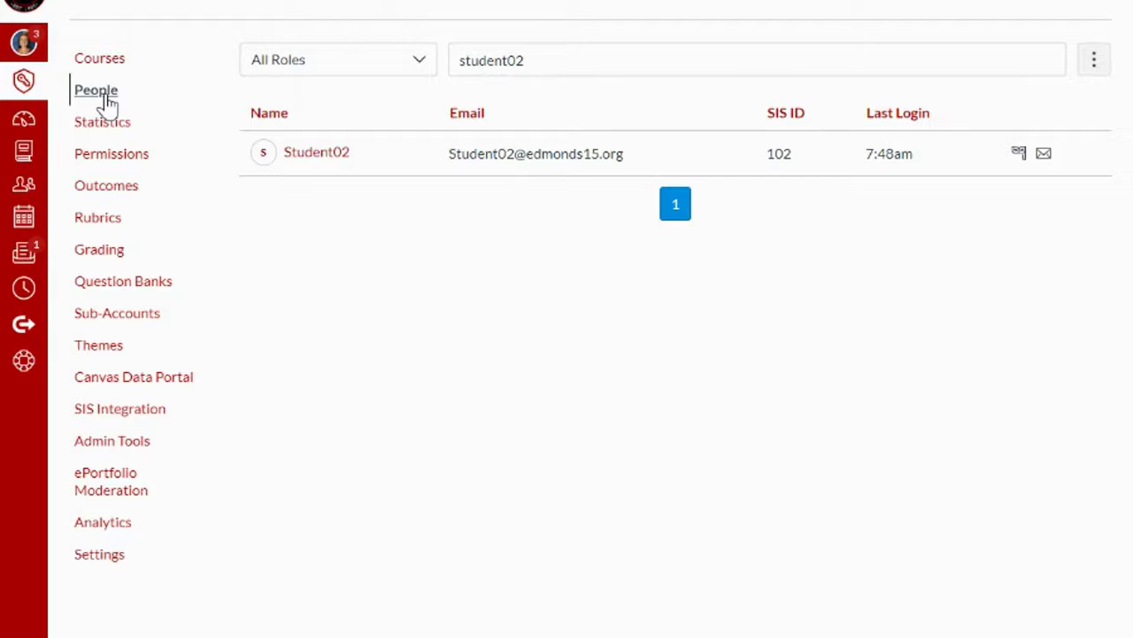
pyautogui.click(324, 165)
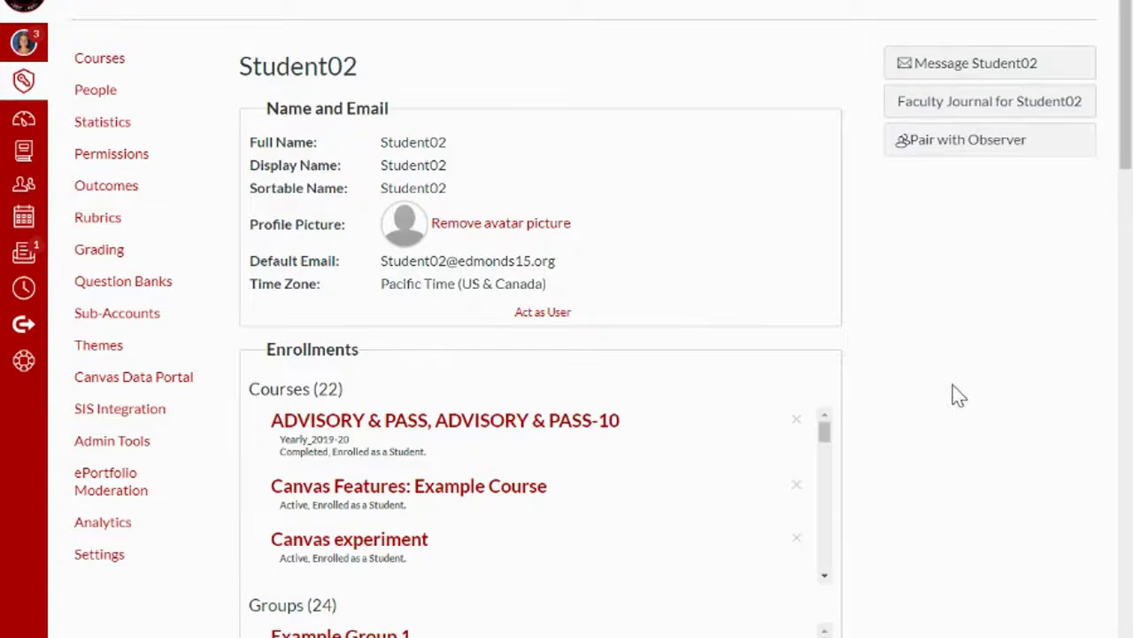
# - Look through Student02's course enrollments, checking each course's term and enrollment status down to the end of the list
pyautogui.scroll(-3, 956, 390)
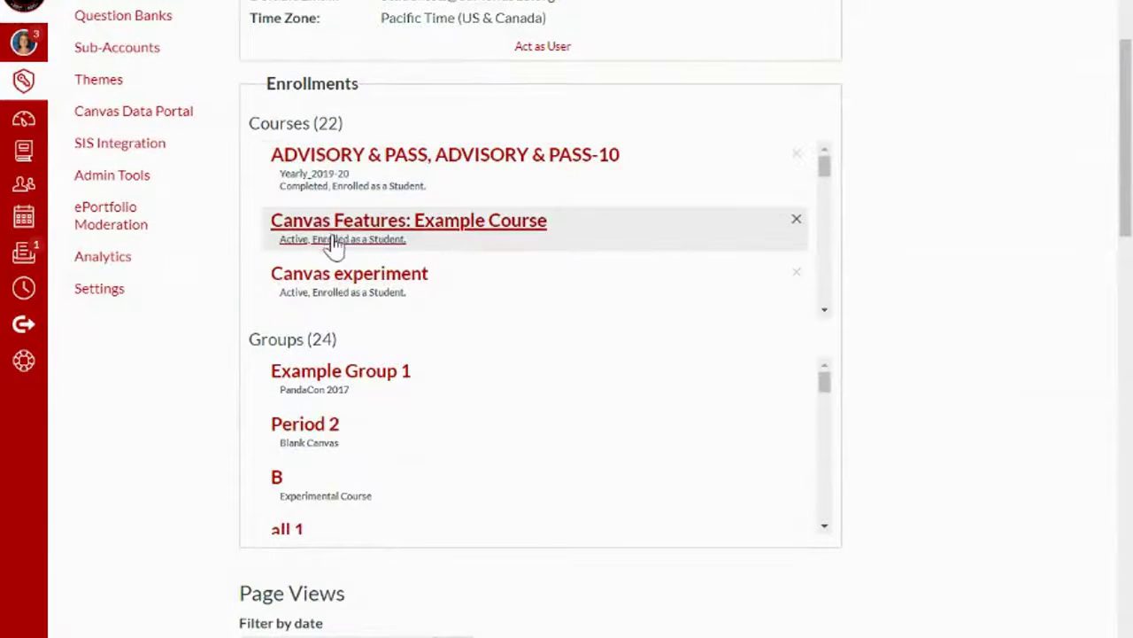
pyautogui.scroll(2, 443, 271)
pyautogui.scroll(-1, 403, 271)
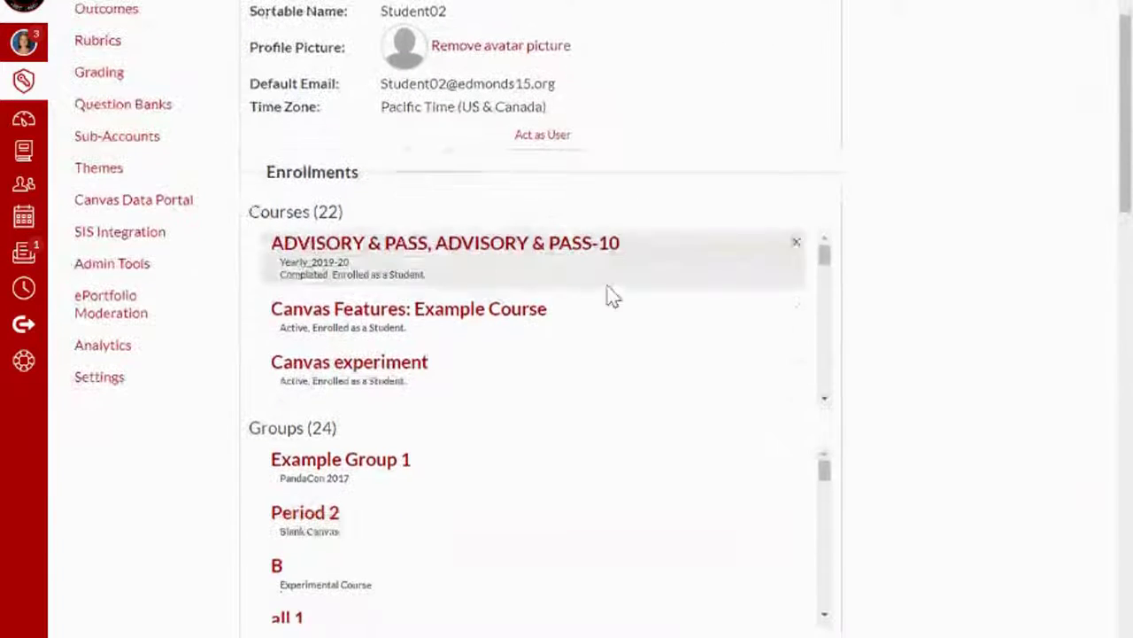
pyautogui.click(825, 399)
pyautogui.click(825, 399)
pyautogui.click(824, 399)
pyautogui.click(824, 399)
pyautogui.click(824, 400)
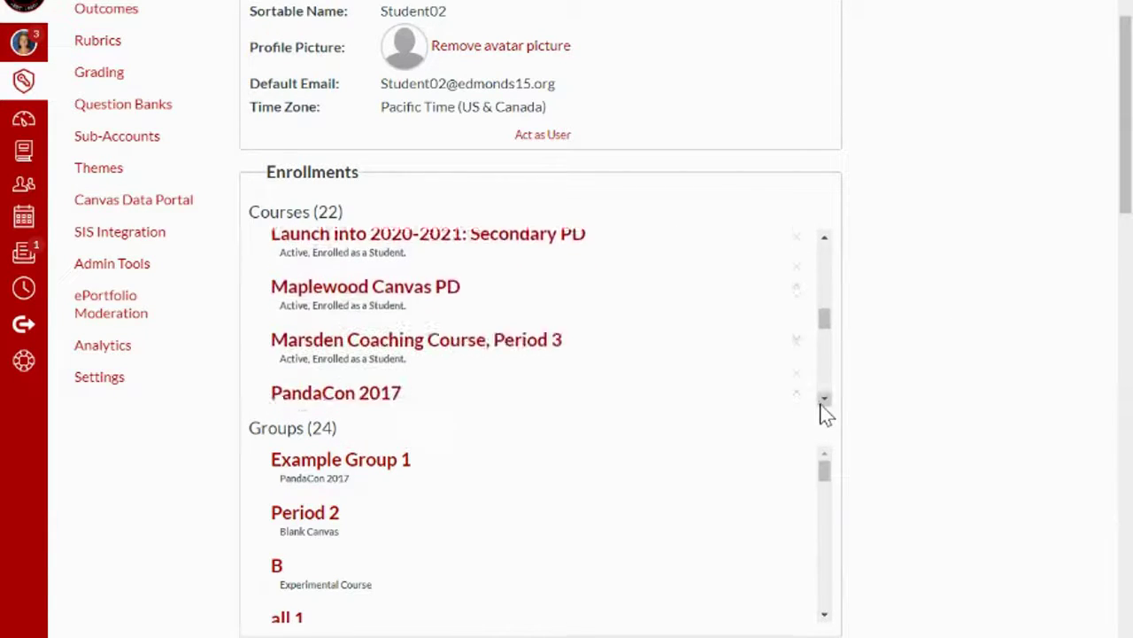
pyautogui.click(825, 400)
pyautogui.click(825, 400)
pyautogui.click(824, 399)
pyautogui.click(824, 400)
pyautogui.click(824, 399)
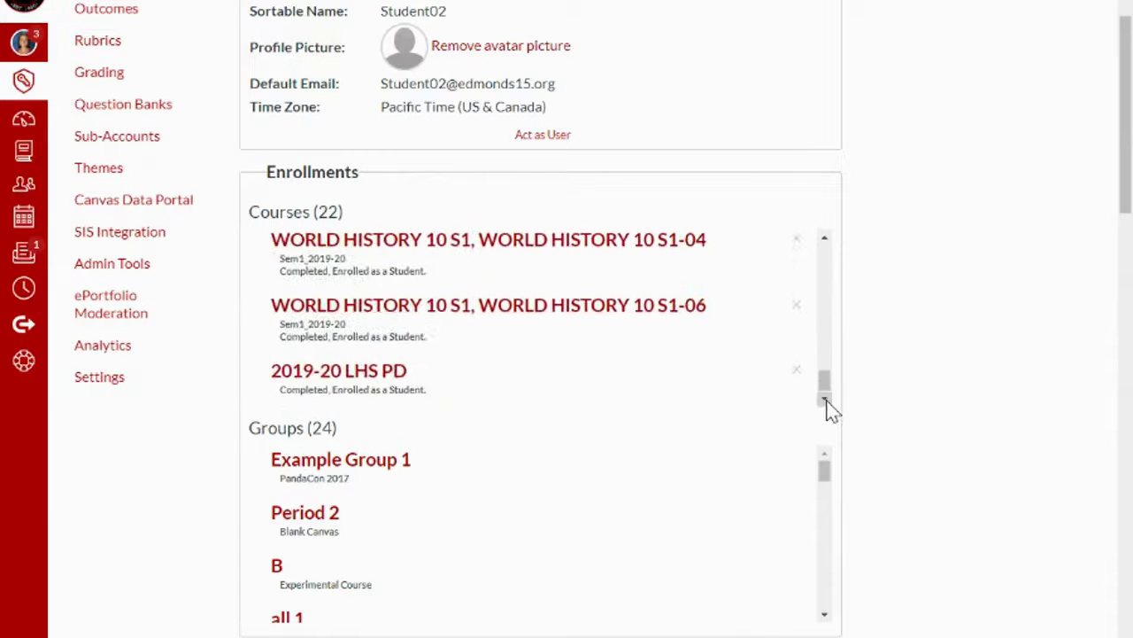
pyautogui.click(825, 238)
pyautogui.moveTo(830, 393); pyautogui.dragTo(823, 401)
pyautogui.scroll(2, 649, 338)
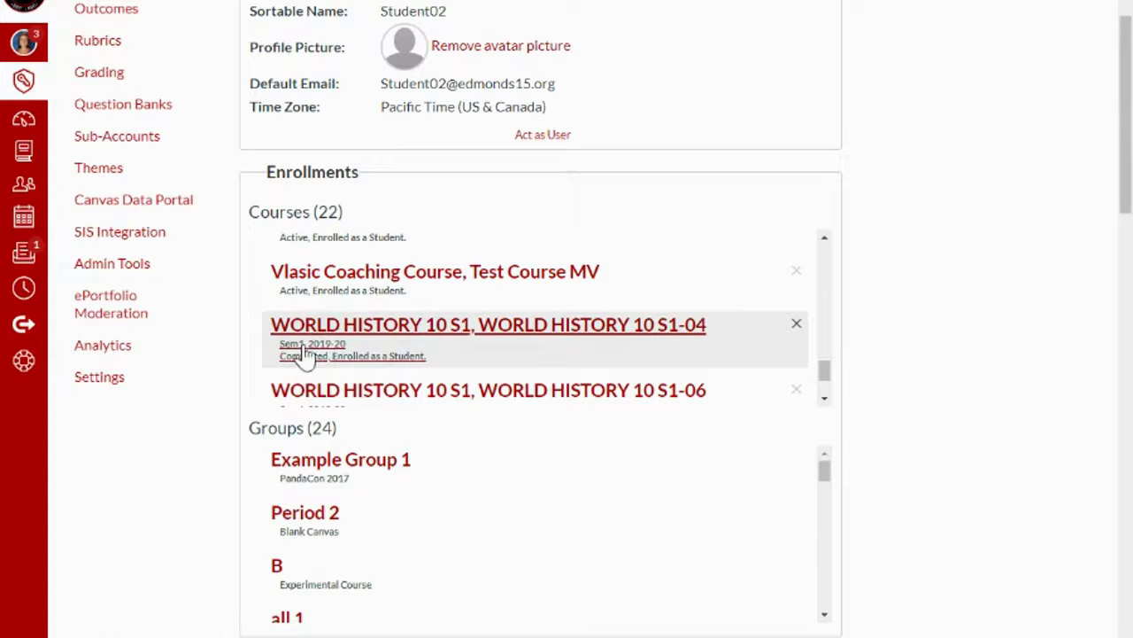
# - Open Student02's WORLD HISTORY 10 S1-04 enrollment in a new tab and display the student's grades for that course
pyautogui.rightClick(364, 332)
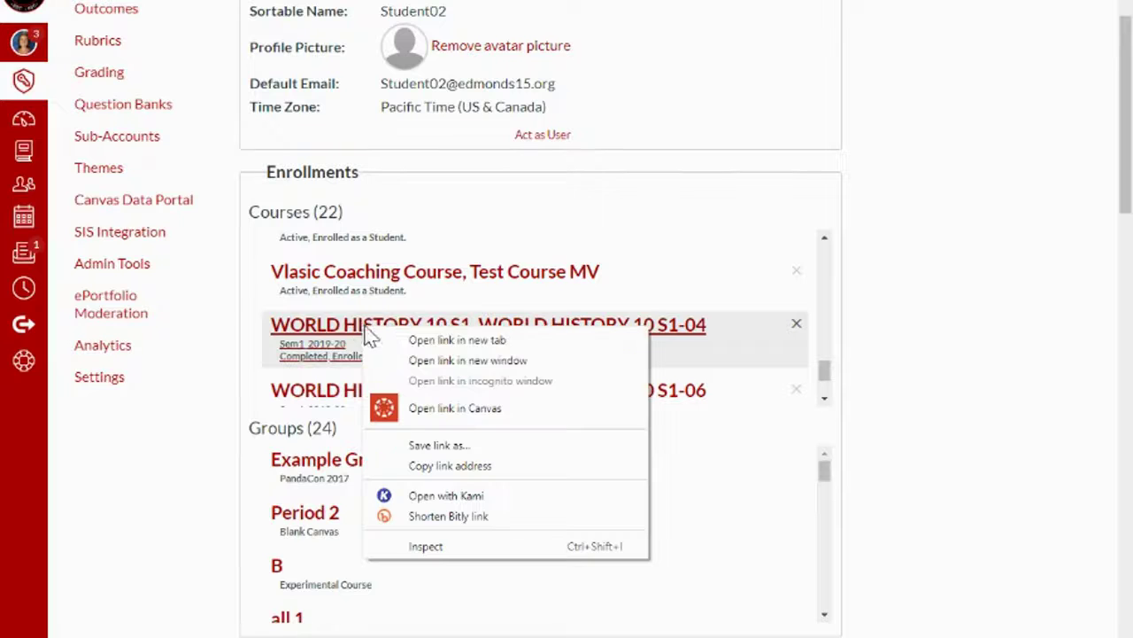
pyautogui.click(486, 342)
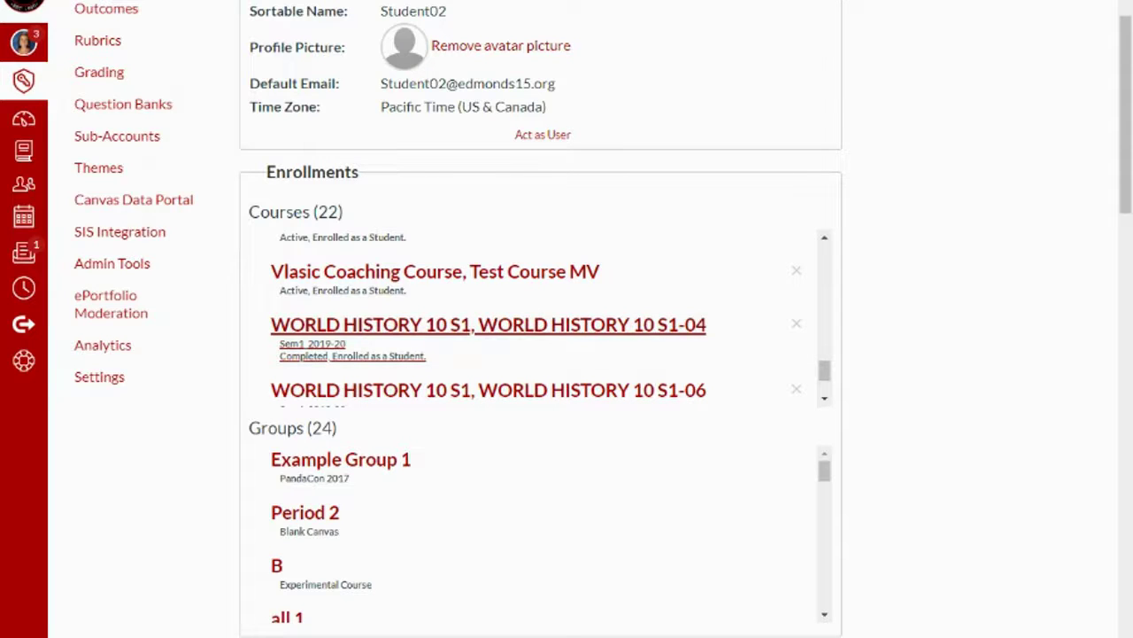
pyautogui.hotkey('ctrl', 'Tab')
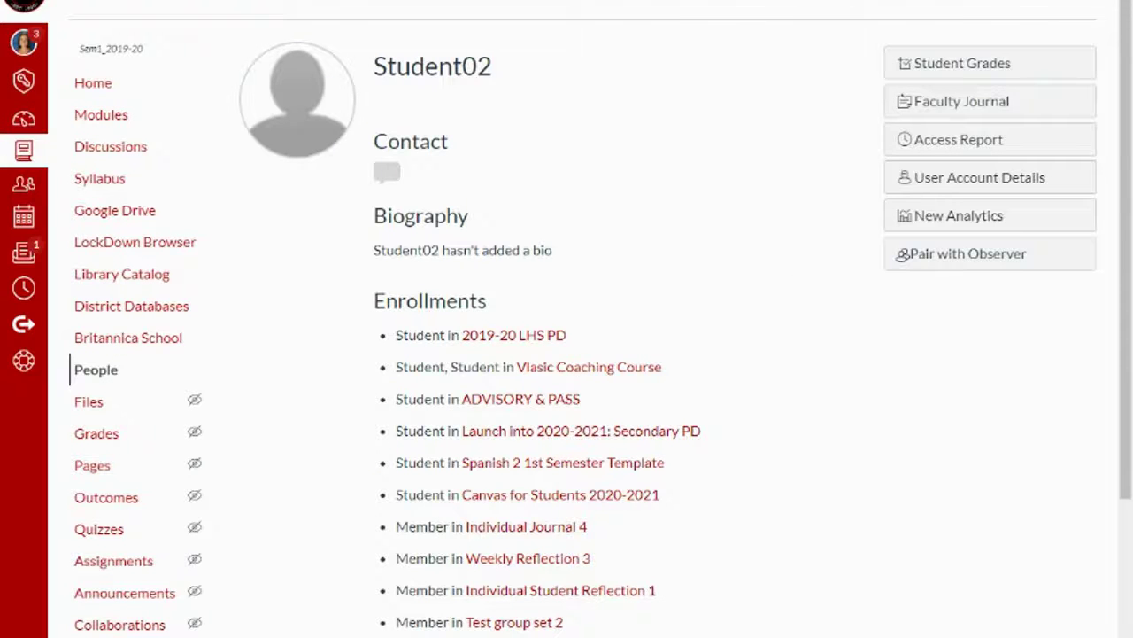
pyautogui.click(1021, 76)
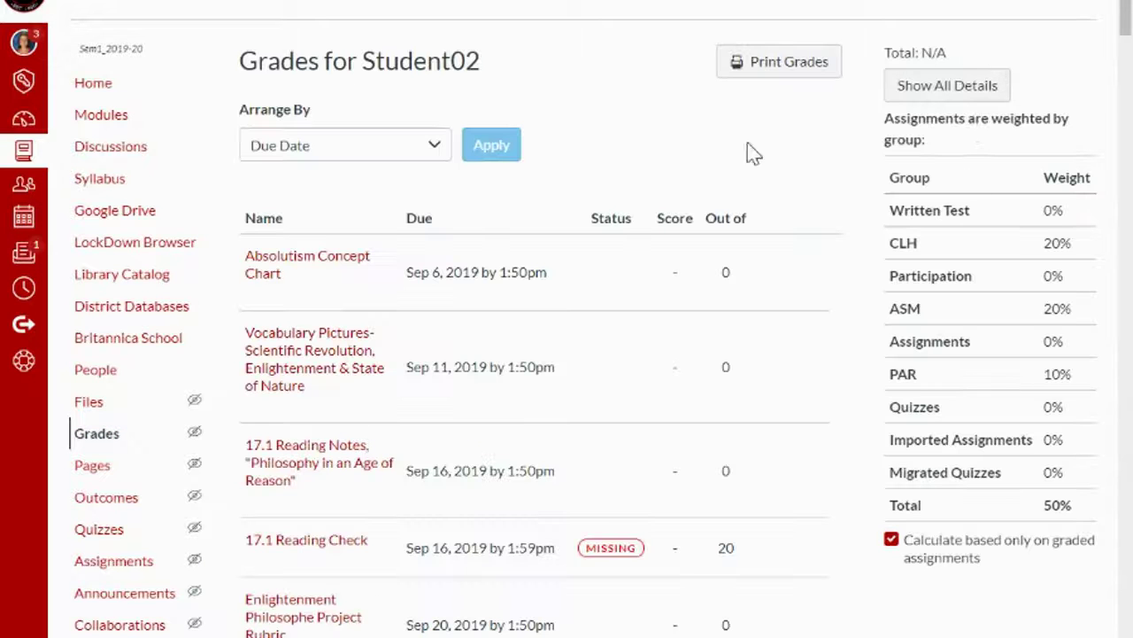
# - Review Student02's World History grades, examining assignment due dates, statuses, scores and possible points
pyautogui.scroll(-2, 586, 344)
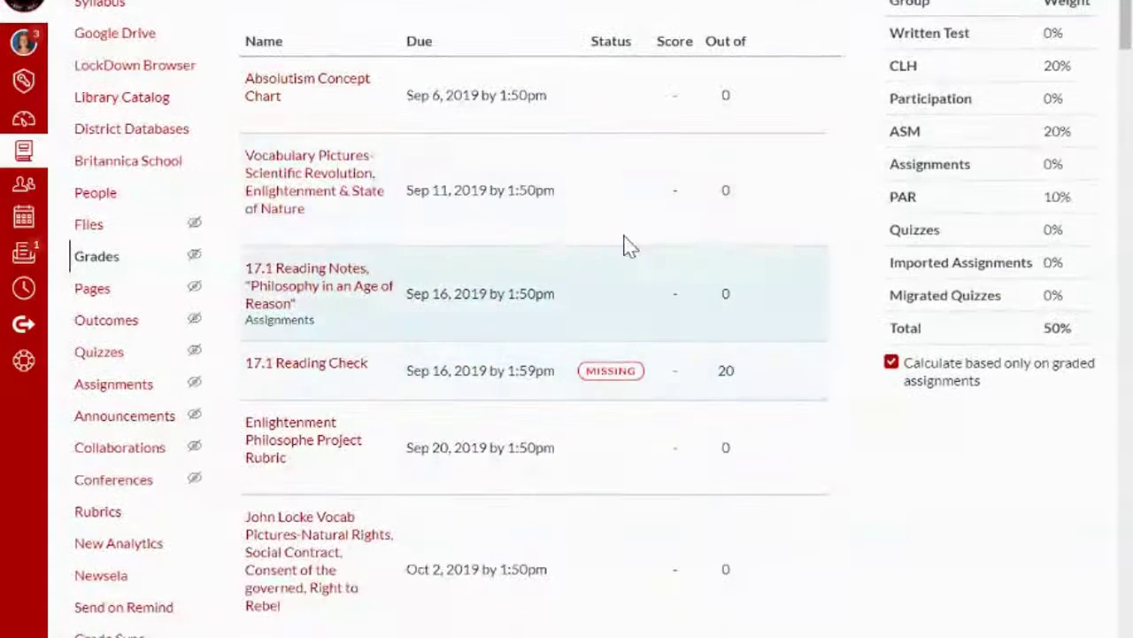
pyautogui.scroll(-1, 678, 247)
pyautogui.scroll(2, 678, 245)
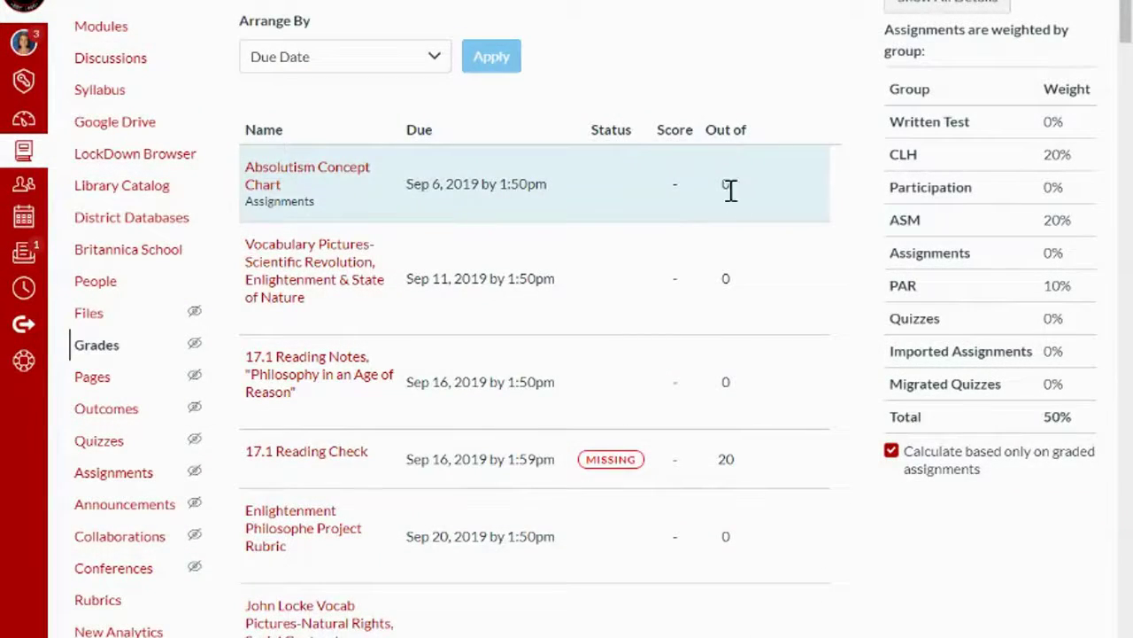
pyautogui.scroll(-3, 762, 268)
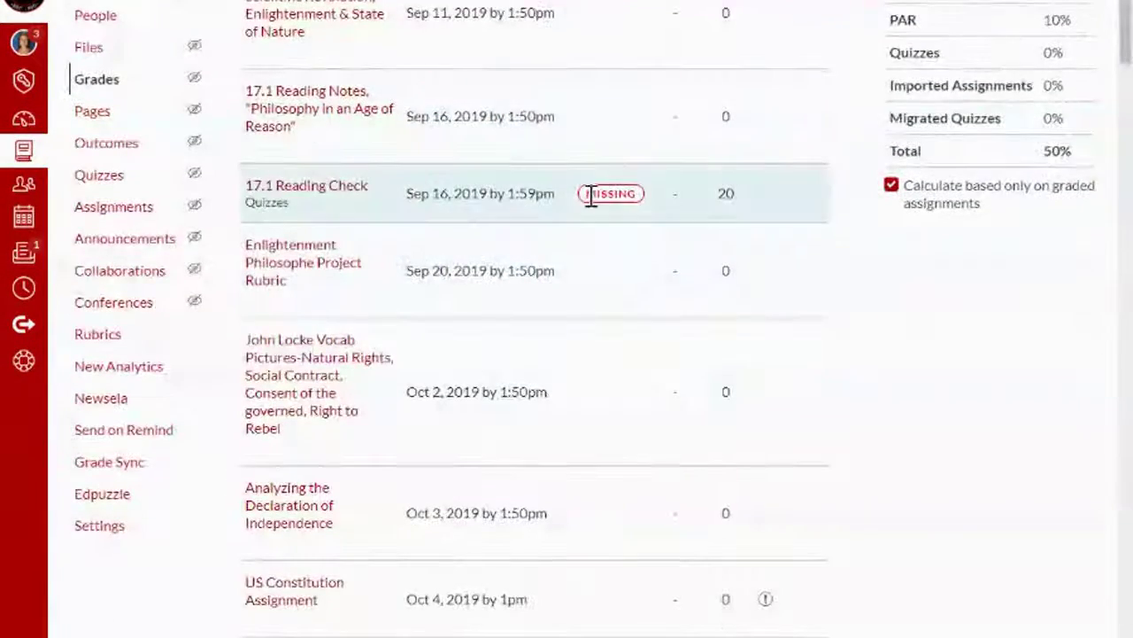
pyautogui.scroll(-6, 644, 331)
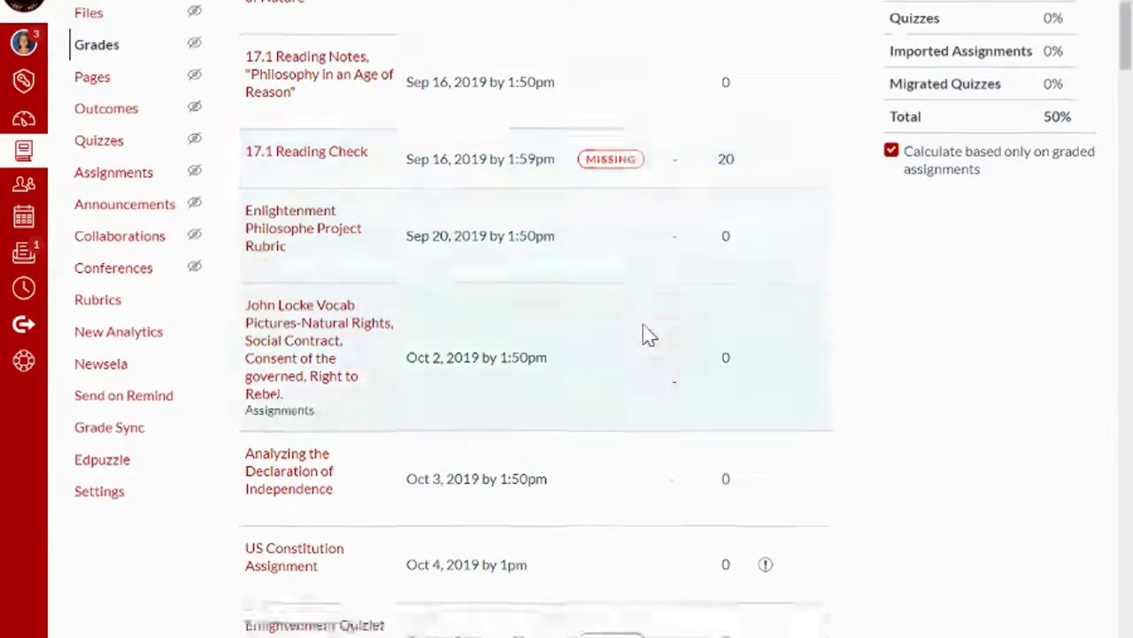
pyautogui.scroll(-9, 644, 330)
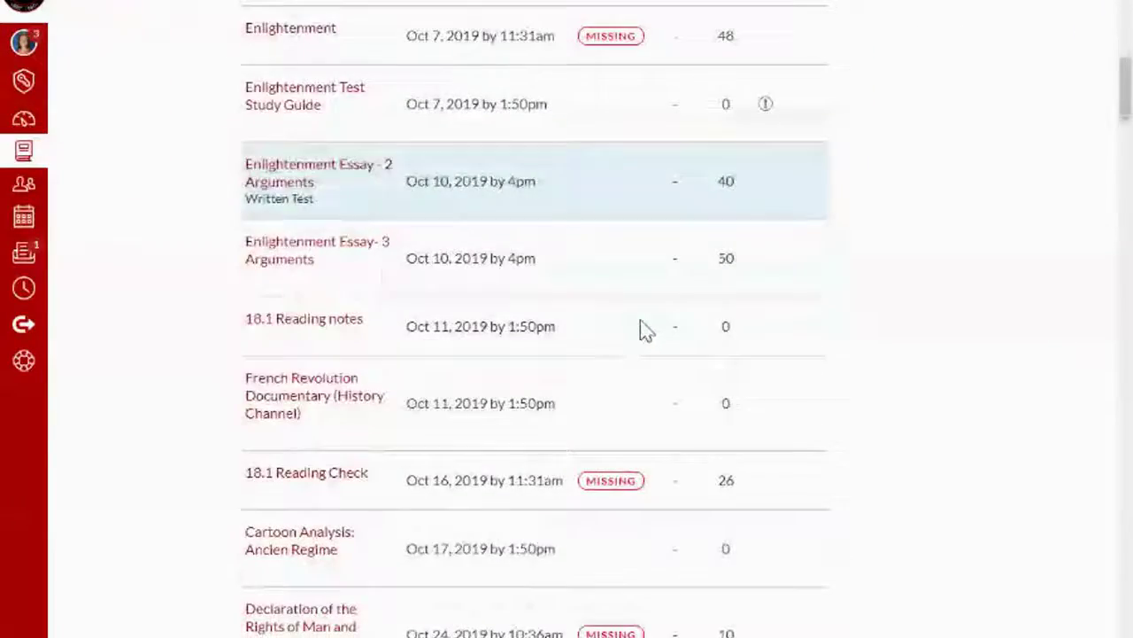
pyautogui.scroll(15, 642, 329)
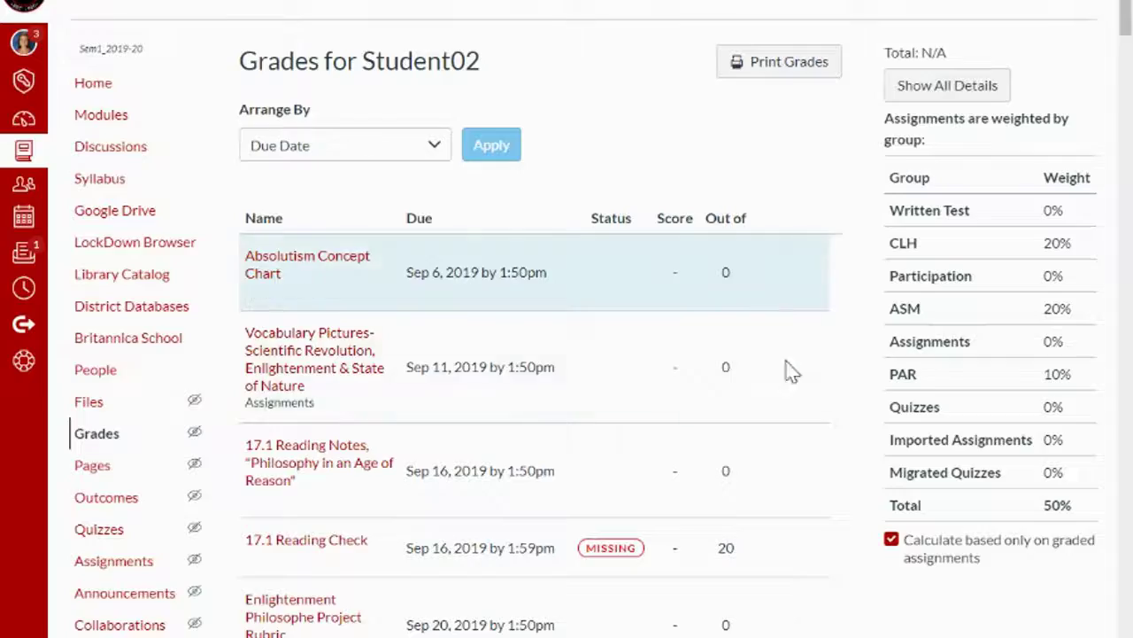
pyautogui.scroll(-3, 797, 390)
pyautogui.scroll(-15, 804, 399)
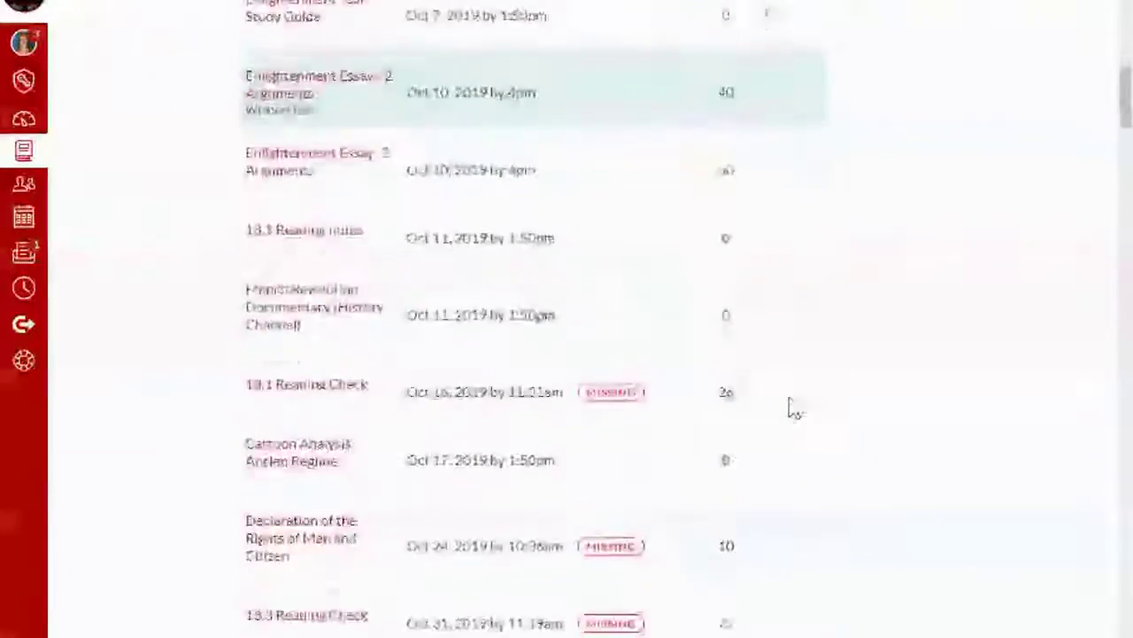
pyautogui.scroll(-6, 788, 409)
pyautogui.scroll(20, 783, 405)
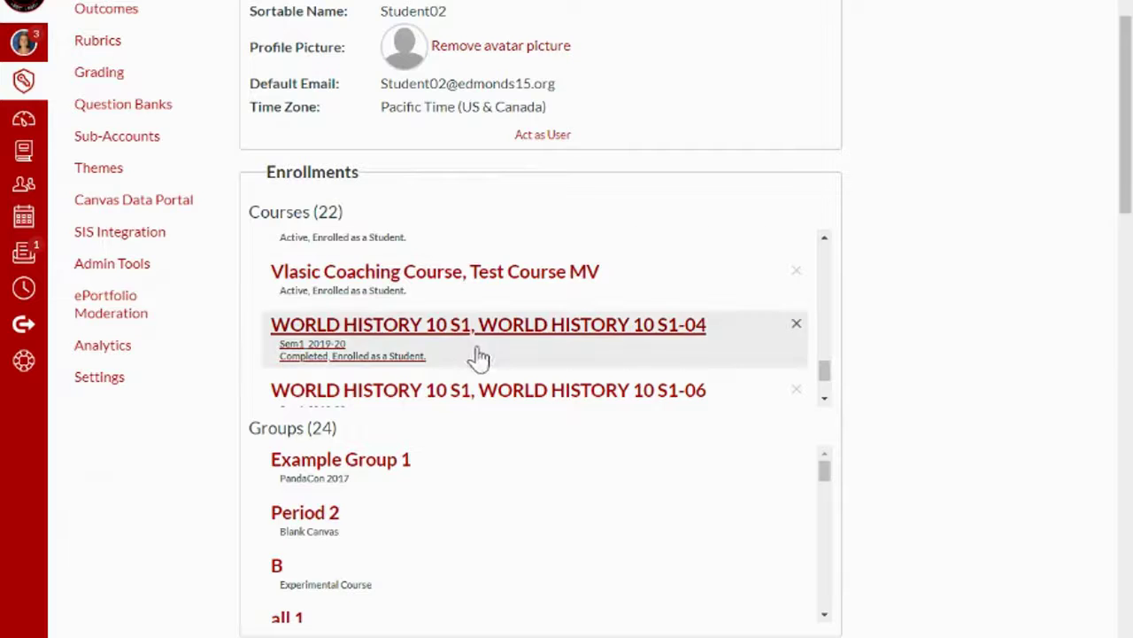
# - Open Student02's Test Course MV enrollment in a new tab, request the student's grades there, and return to the account details
pyautogui.scroll(-1, 463, 367)
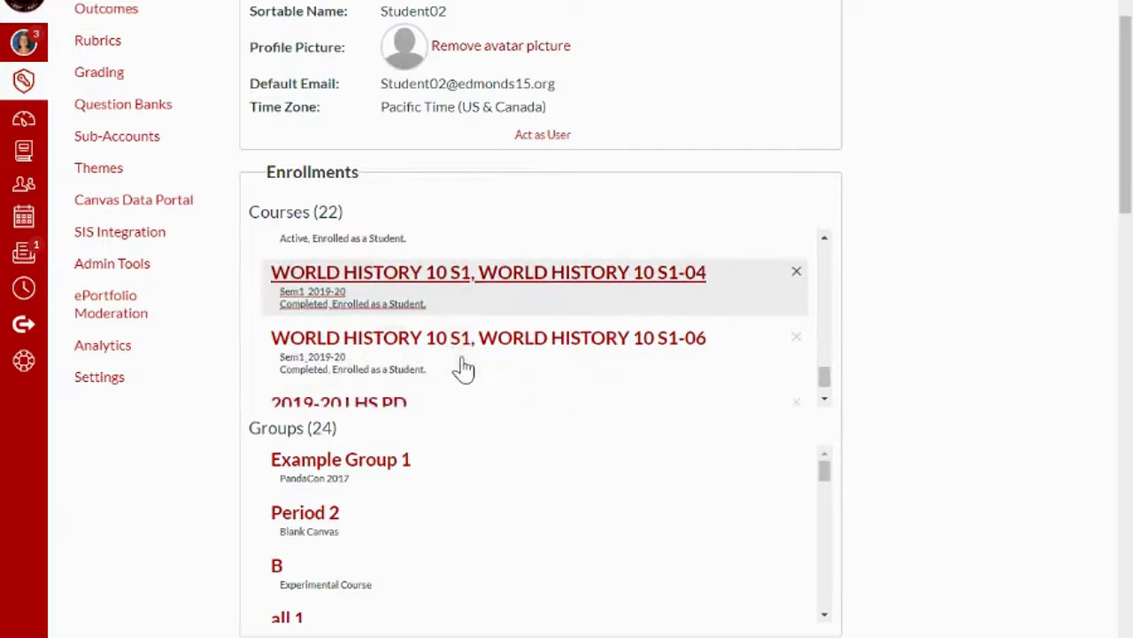
pyautogui.scroll(1, 465, 363)
pyautogui.rightClick(448, 288)
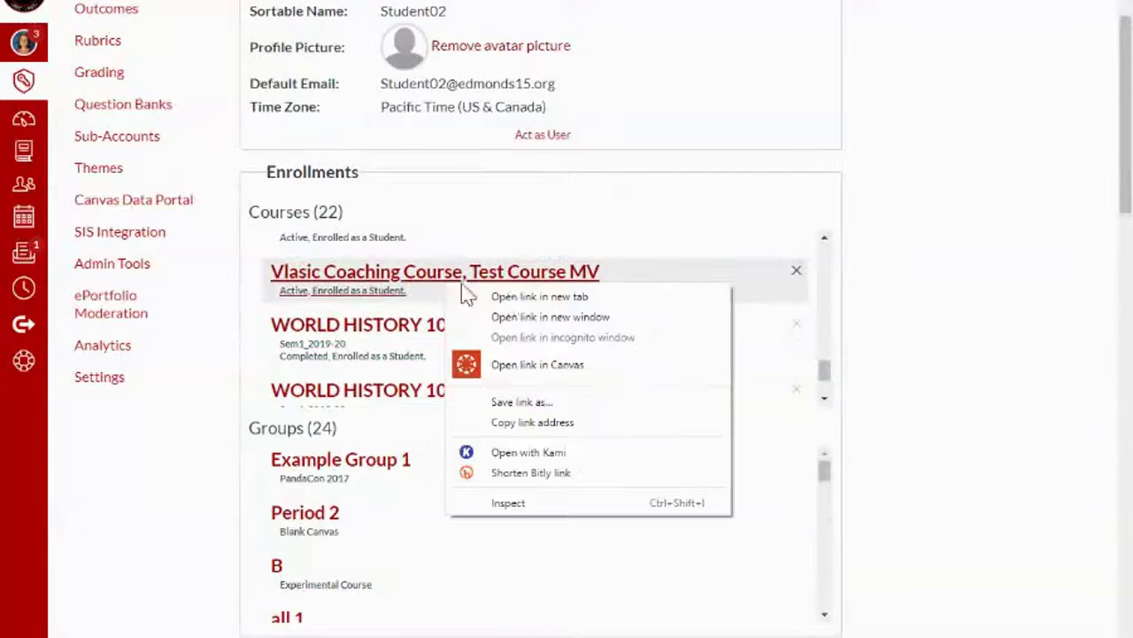
pyautogui.click(540, 296)
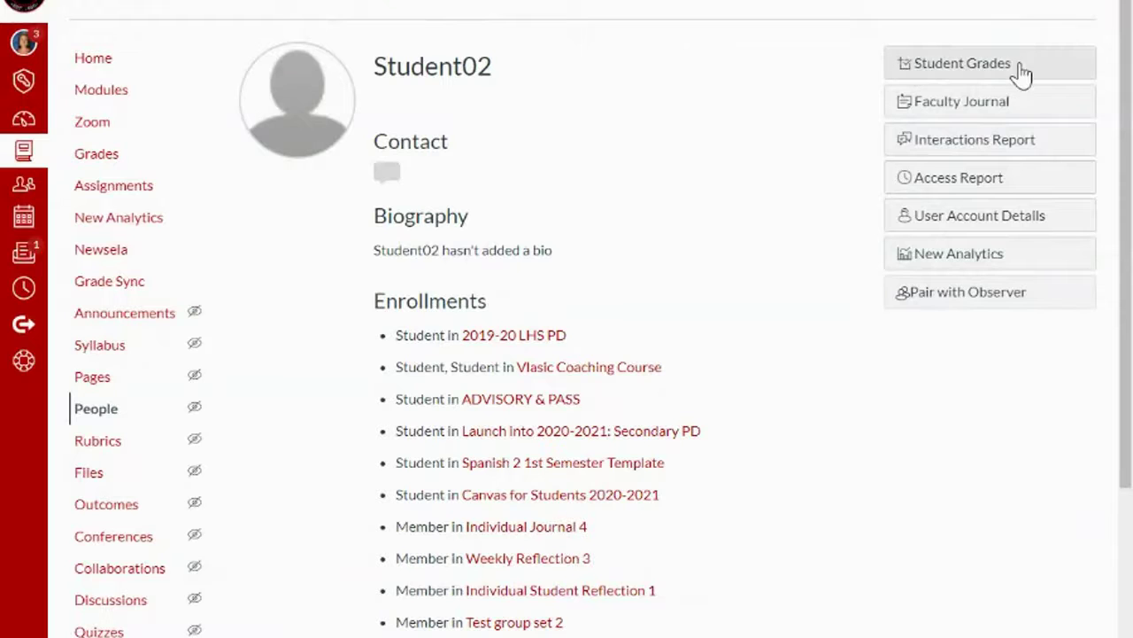
pyautogui.click(1023, 71)
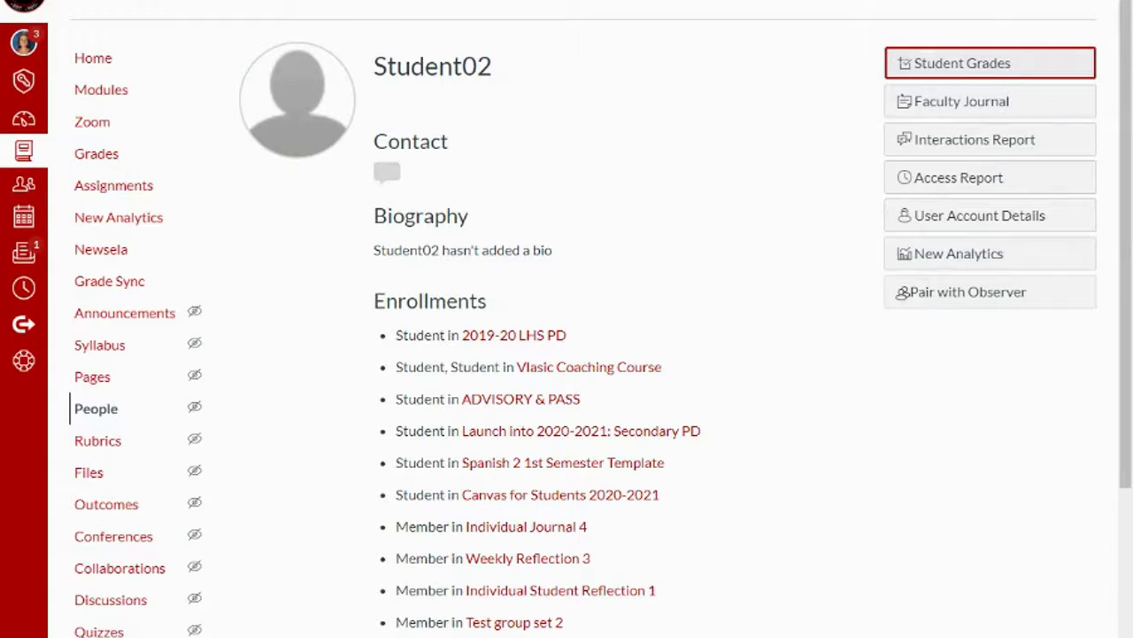
pyautogui.scroll(3, 177, 114)
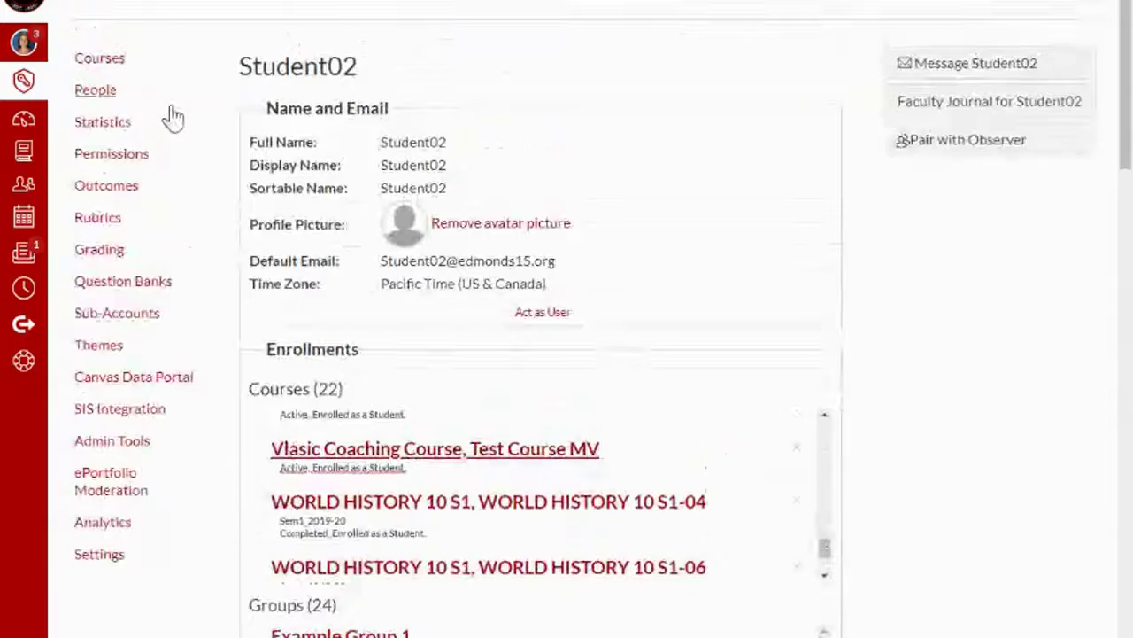